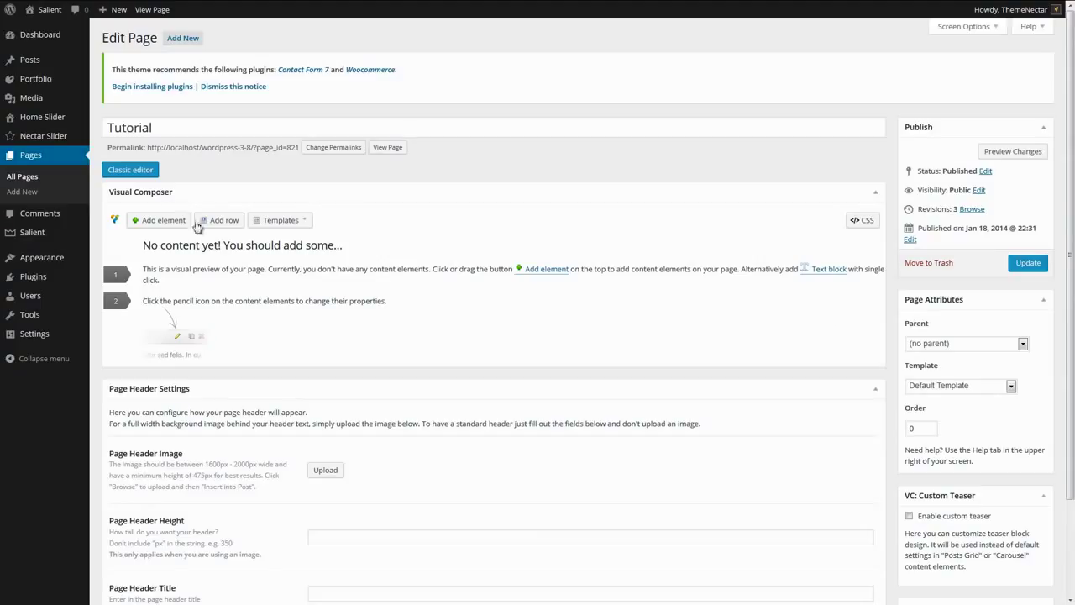
Add a row to the Tutorial page and set its background color to blue #20a9cc.
click(216, 225)
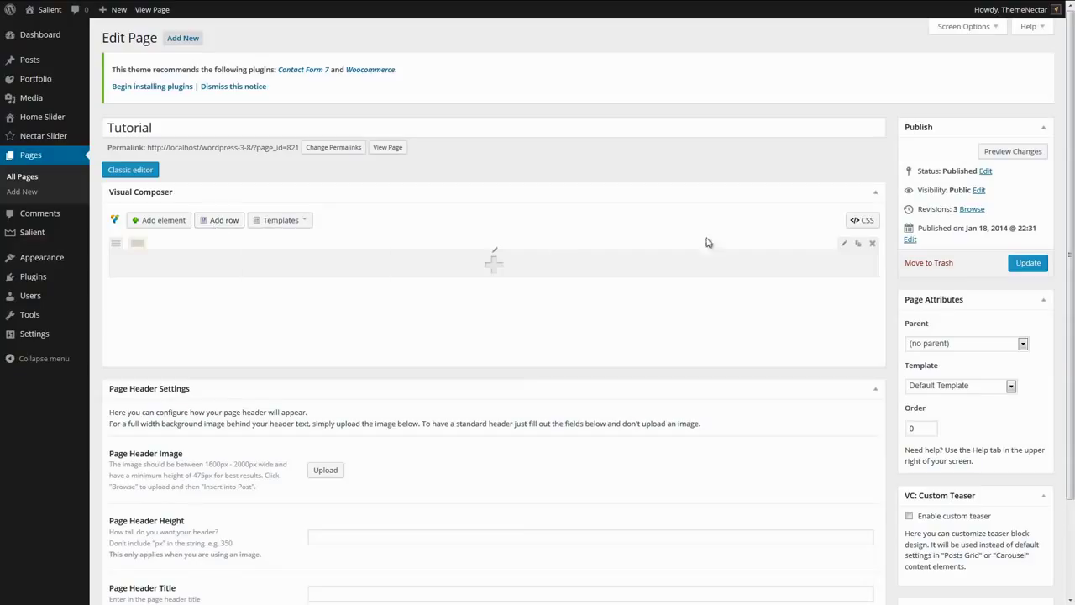
click(845, 246)
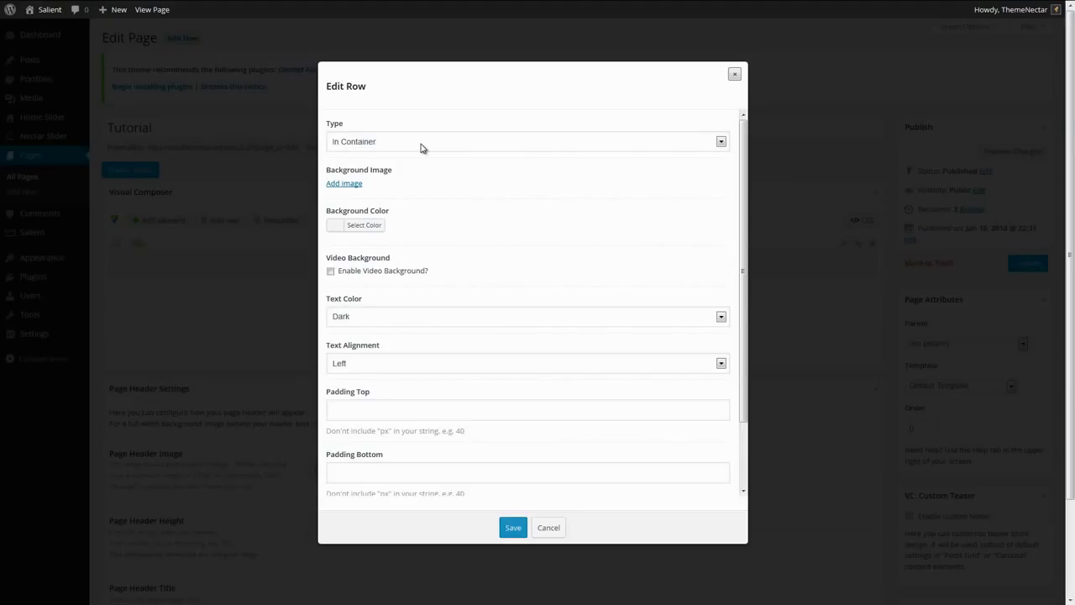
click(421, 148)
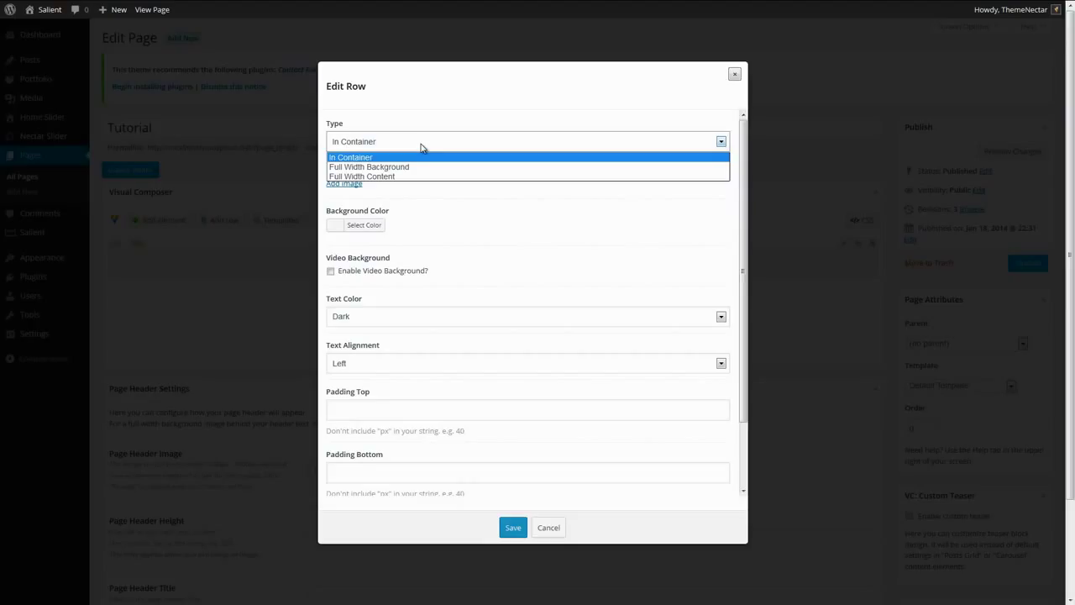
click(355, 224)
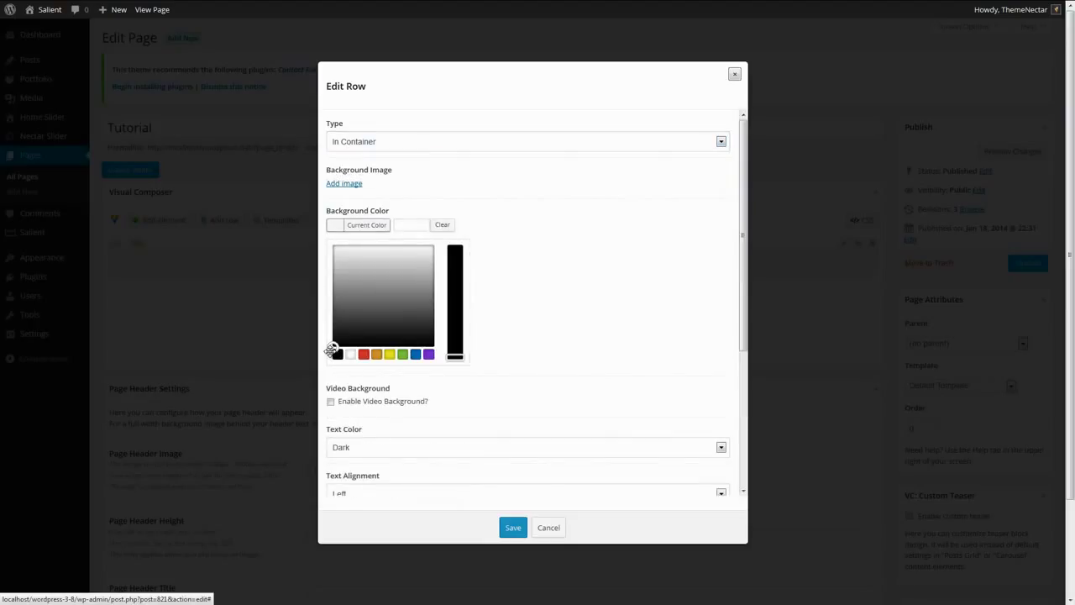
click(416, 354)
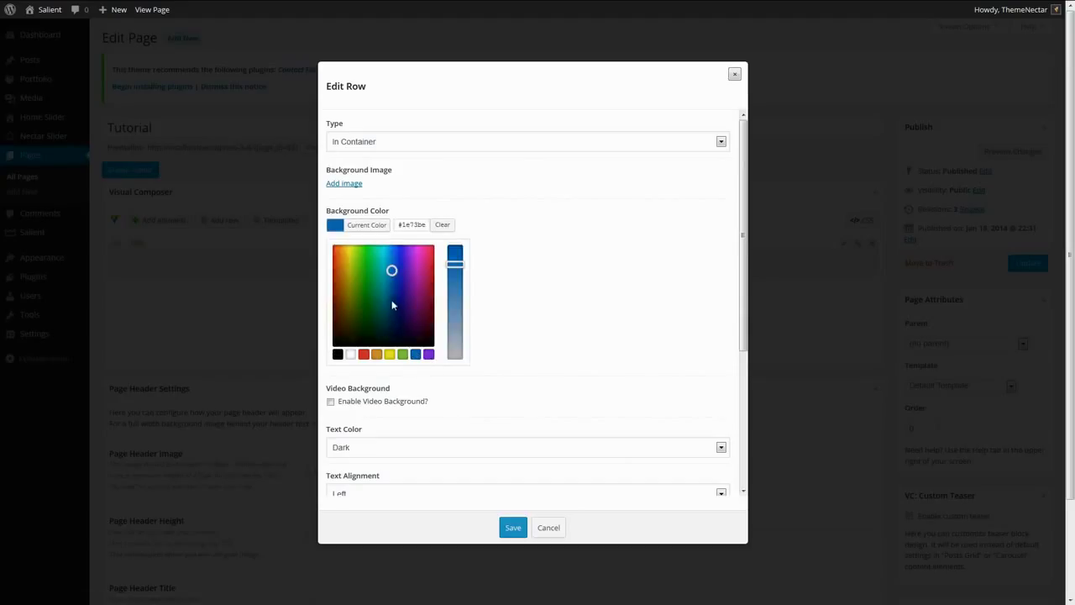
mouse_move(392, 271)
mouse_down()
mouse_move(384, 252)
mouse_move(388, 265)
mouse_up()
Set the row's text color to Light and its top and bottom padding to 40, and save the row settings.
click(423, 447)
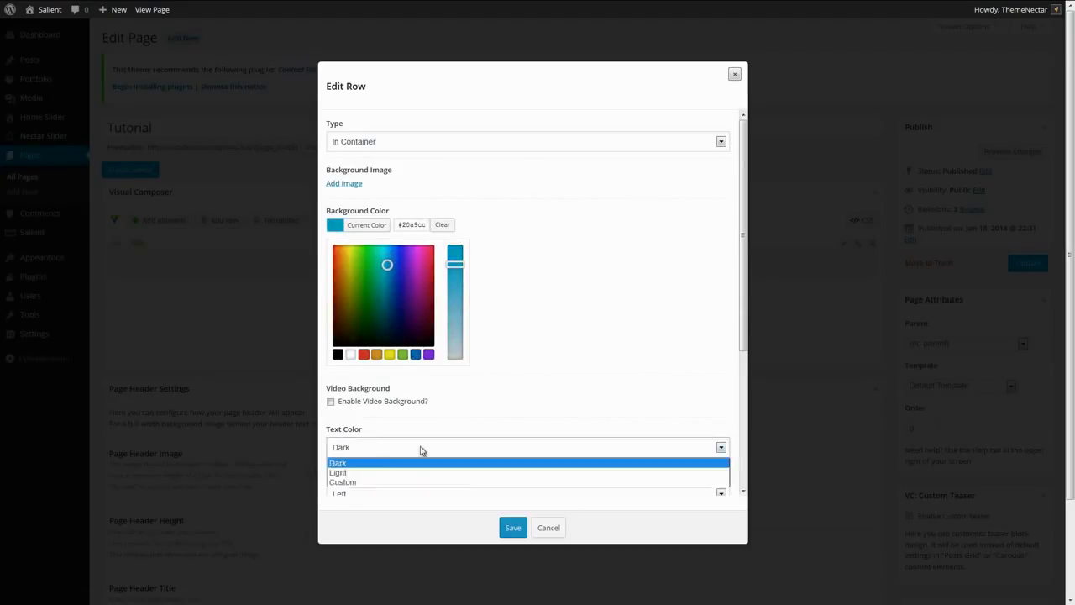
click(375, 342)
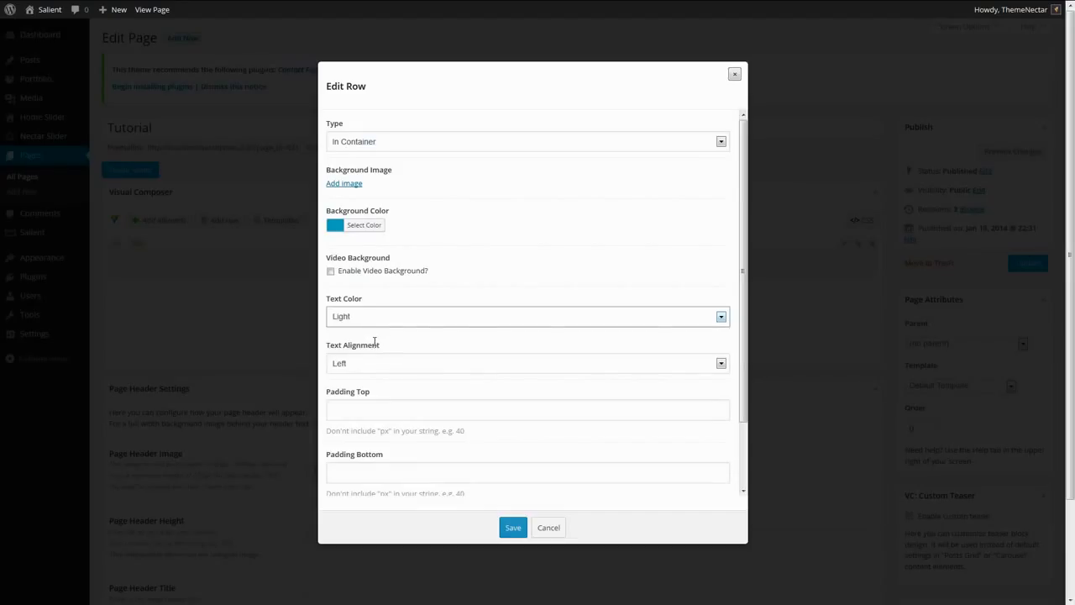
click(442, 411)
text(40)
click(421, 473)
text(40)
click(513, 528)
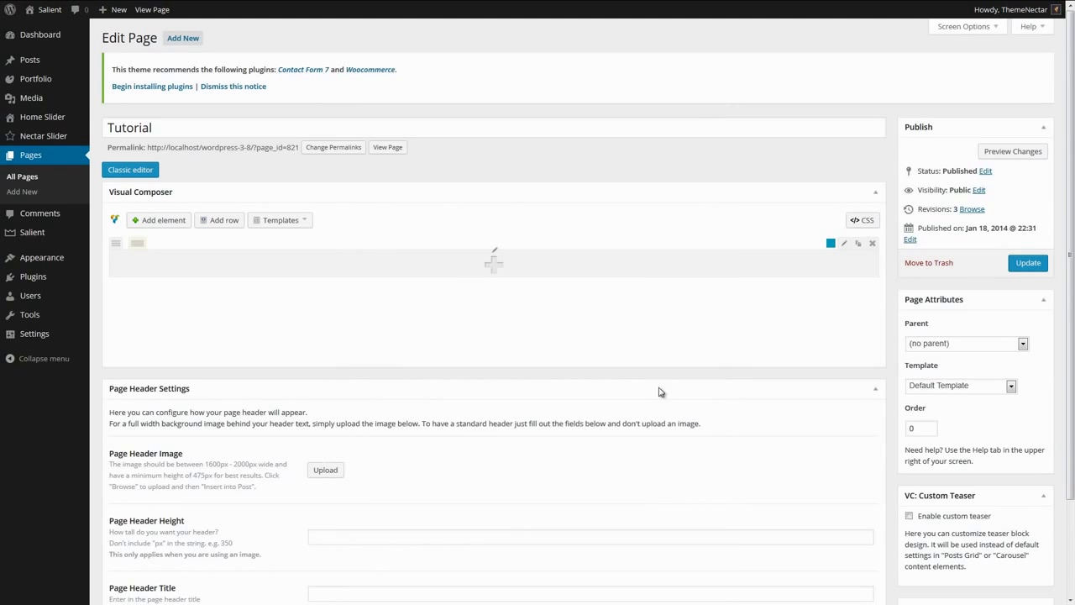
Add a text block to the row containing two "Lorem ipsum dolor sit amet" placeholder paragraphs and save it.
click(607, 269)
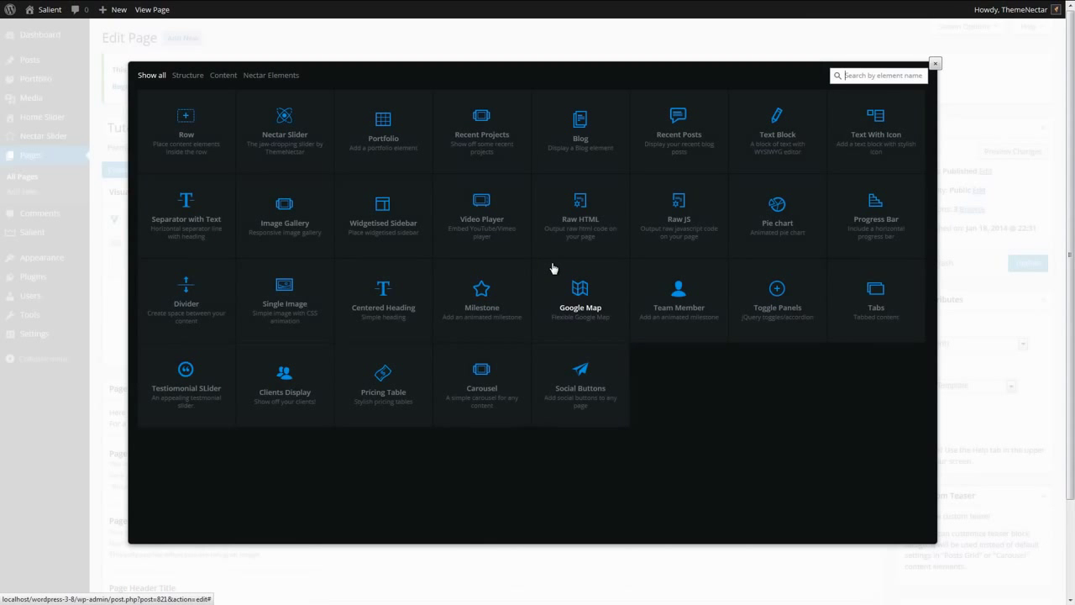
click(807, 118)
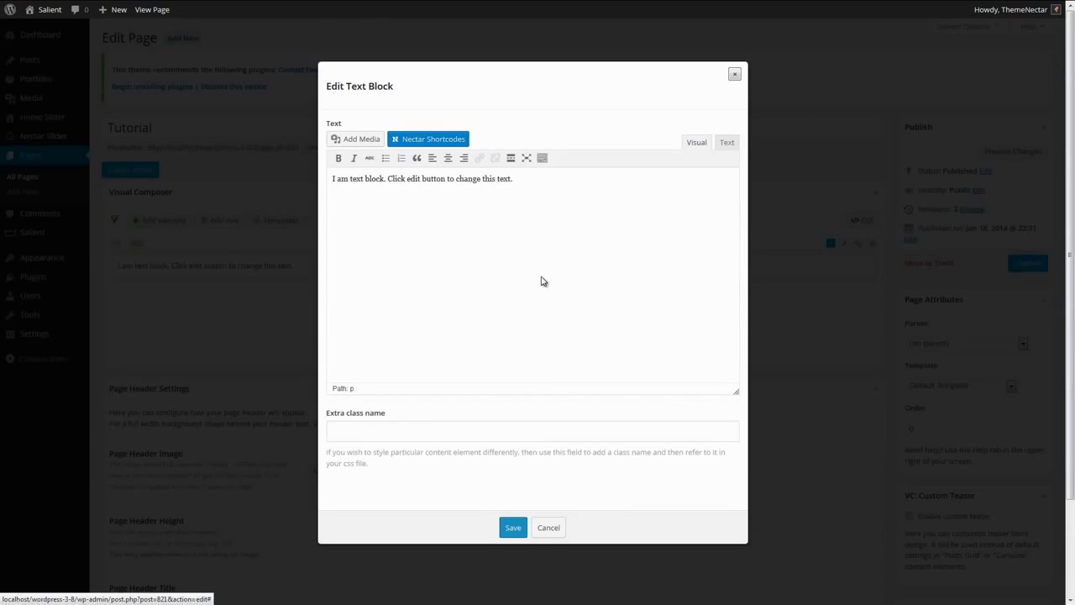
drag(512, 179, 376, 179)
key(ctrl+a)
text(Lorem ipsum dolor sit amet, consectetur adipiscing elit. Cras augue sapien, vestibulum quis pulvinar id, faucibus nec ligula. Suspendisse ornare interdum tortor ut volutpat. Maecenas enim lacus, pharetra et sollicitudin fringilla, volutpat nec massa. Fusce sit amet elit feugiat, consectetur massa eu, dapibus velit. Ut congue, magna et volutpat pretium, libero ante sagittis diam, ac molestie sapien ligula et urna. Nam sit amet lobortis mauris, at euismod nisl. Maecenas placerat ipsum eu nisi rutrum, vitae pulvinar augue placerat.)
key(Return)
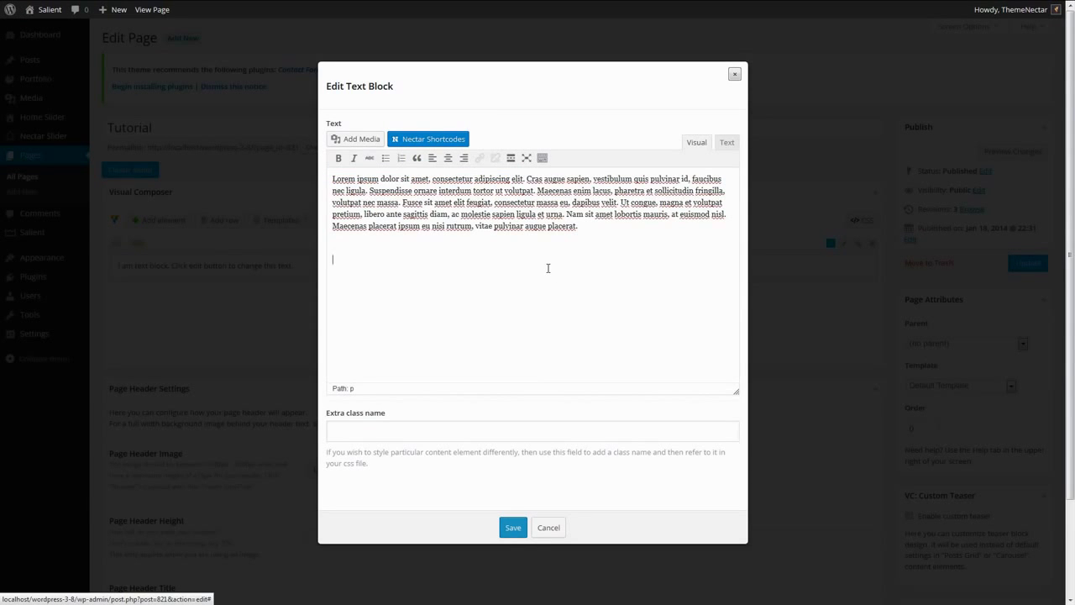
text(Lorem ipsum dolor sit amet, consectetur adipiscing elit. Cras augue sapien, vestibulum quis pulvinar id, faucibus nec ligula. Suspendisse ornare interdum tortor ut volutpat. Maecenas enim lacus, pharetra et sollicitudin fringilla, volutpat nec massa. Fusce sit amet elit feugiat, consectetur massa eu, dapibus velit. Ut congue, magna et volutpat pretium, libero ante sagittis diam, ac molestie sapien ligula et urna. Nam sit amet lobortis mauris, at euismod nisl. Maecenas placerat ipsum eu nisi rutrum, vitae pulvinar augue placerat.)
click(513, 529)
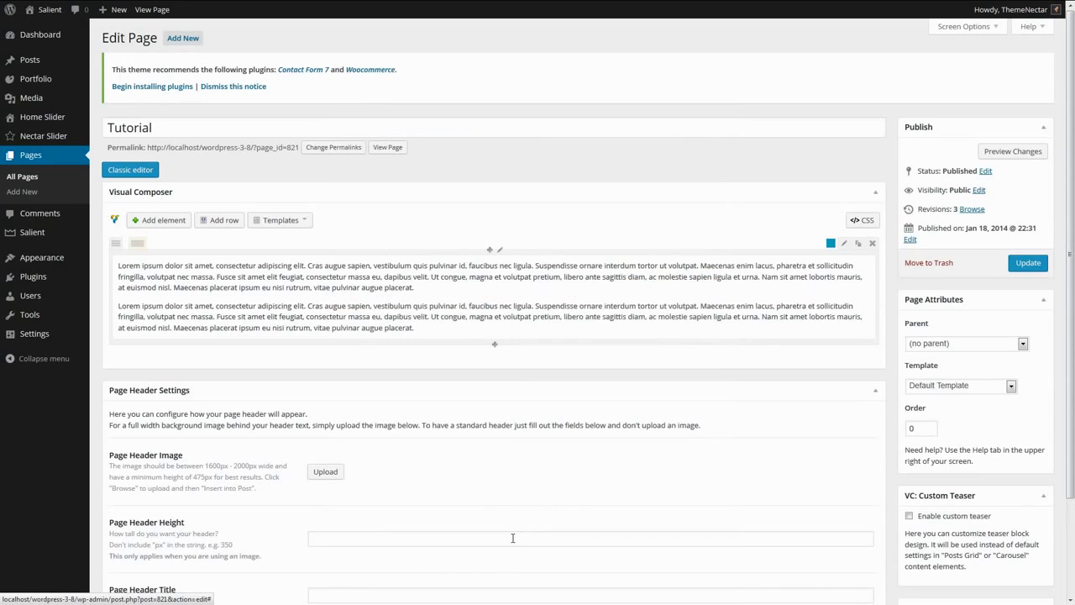
Duplicate the row twice and set the second row's type to Full Width Background.
click(859, 245)
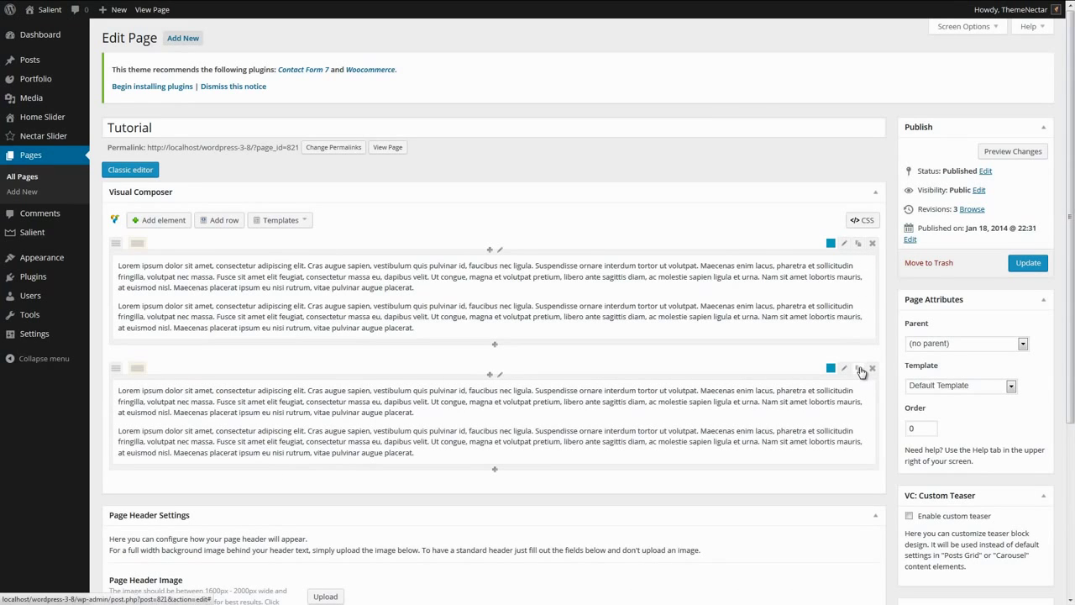
click(858, 369)
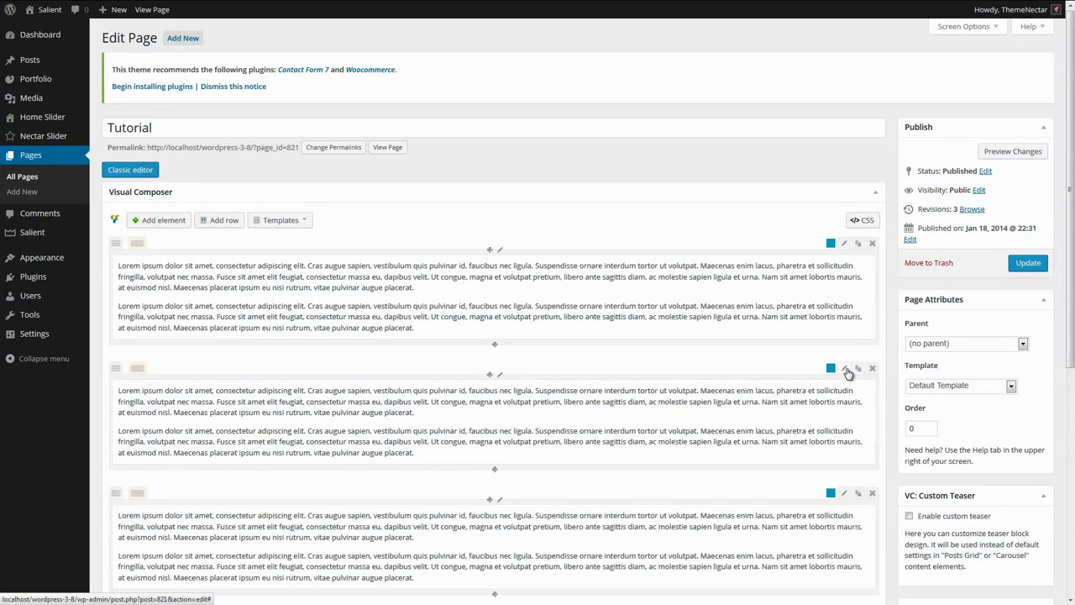
click(844, 370)
click(398, 141)
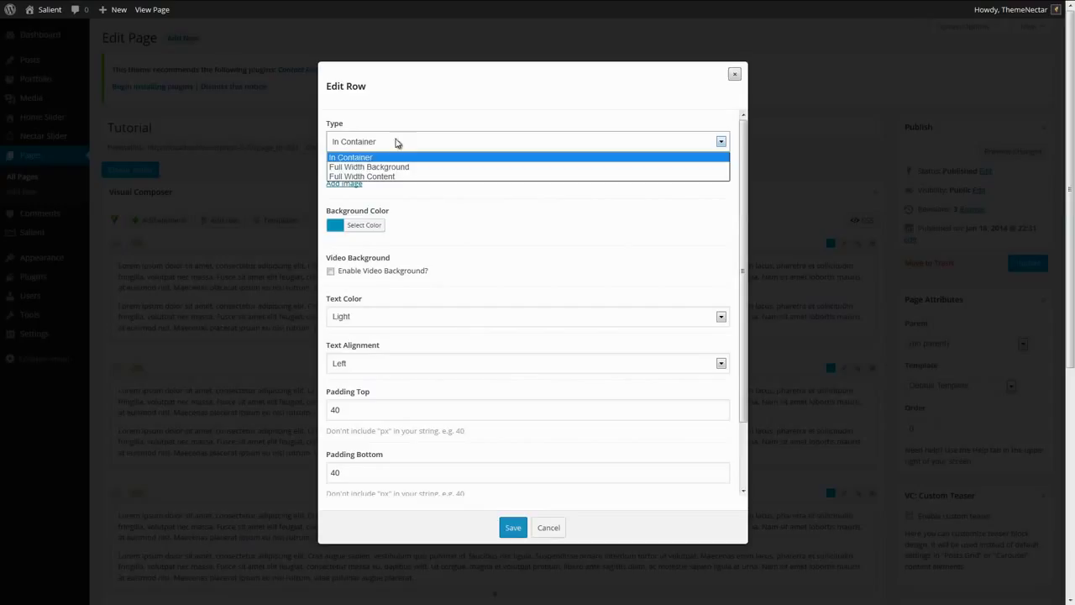
click(398, 167)
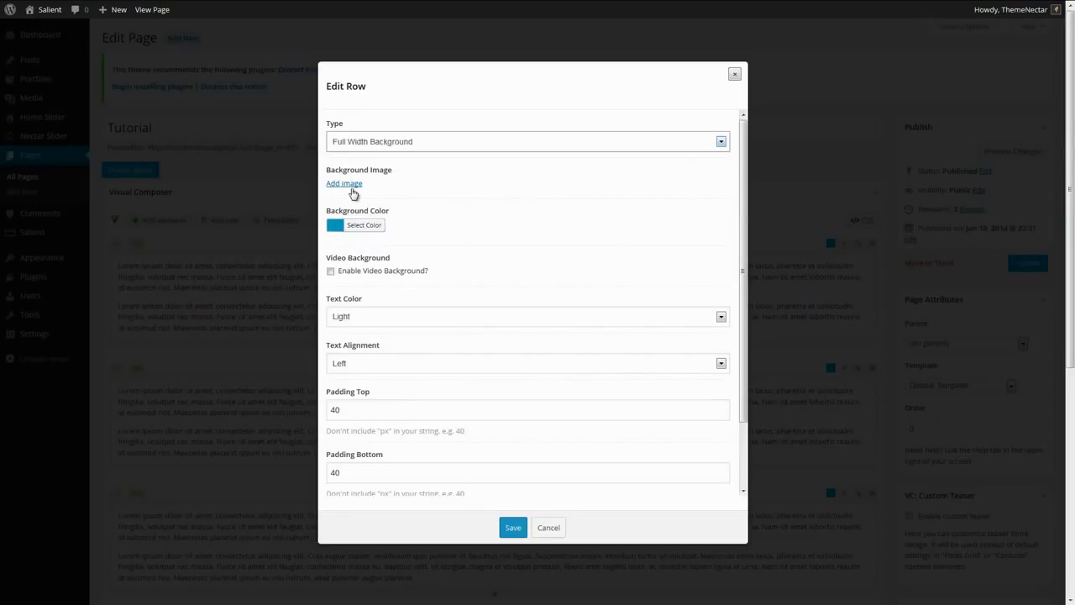
Assign people.jpg from the media library as the second row's background image and save the row settings.
click(350, 186)
click(80, 128)
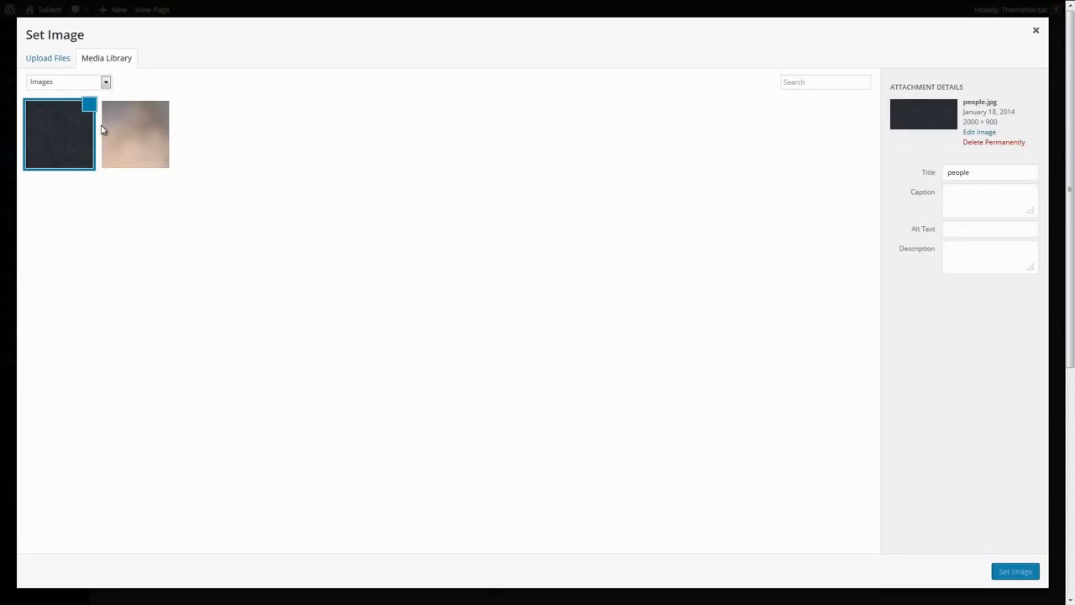
click(1015, 572)
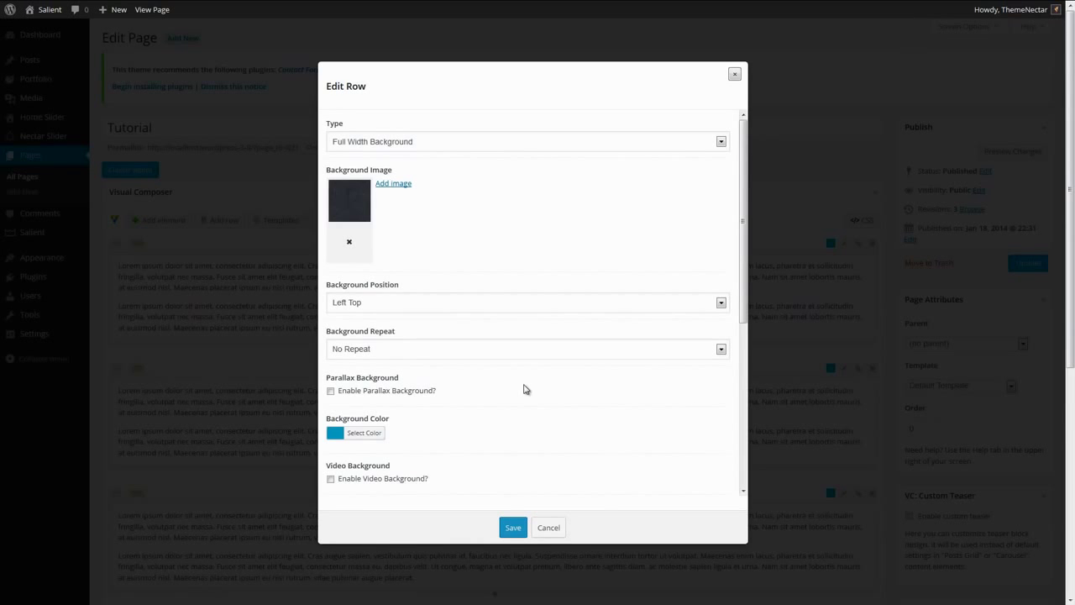
scroll(523, 437, down, 2)
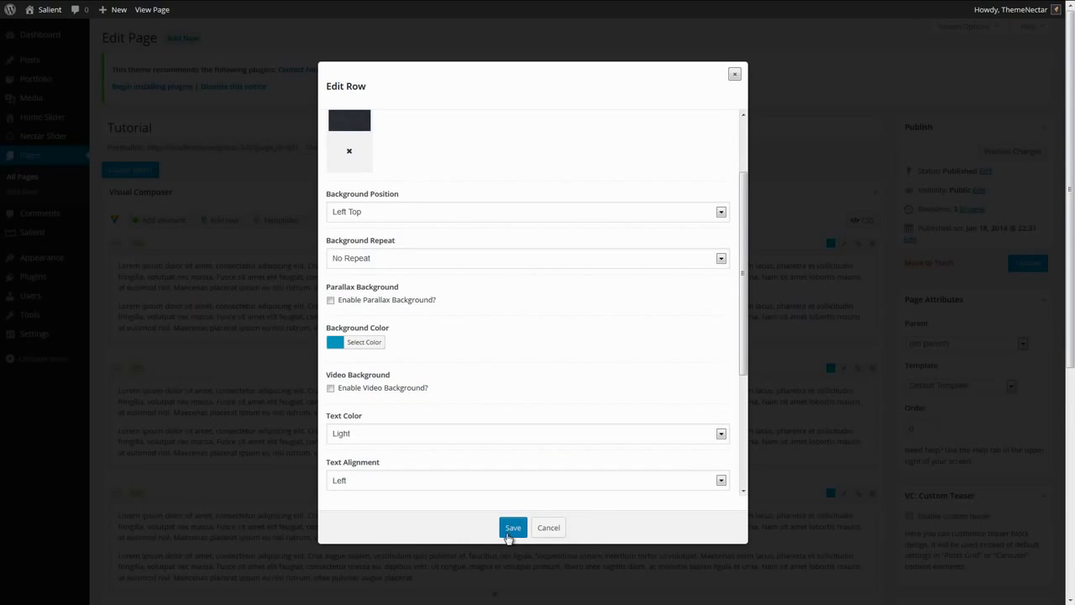
click(511, 531)
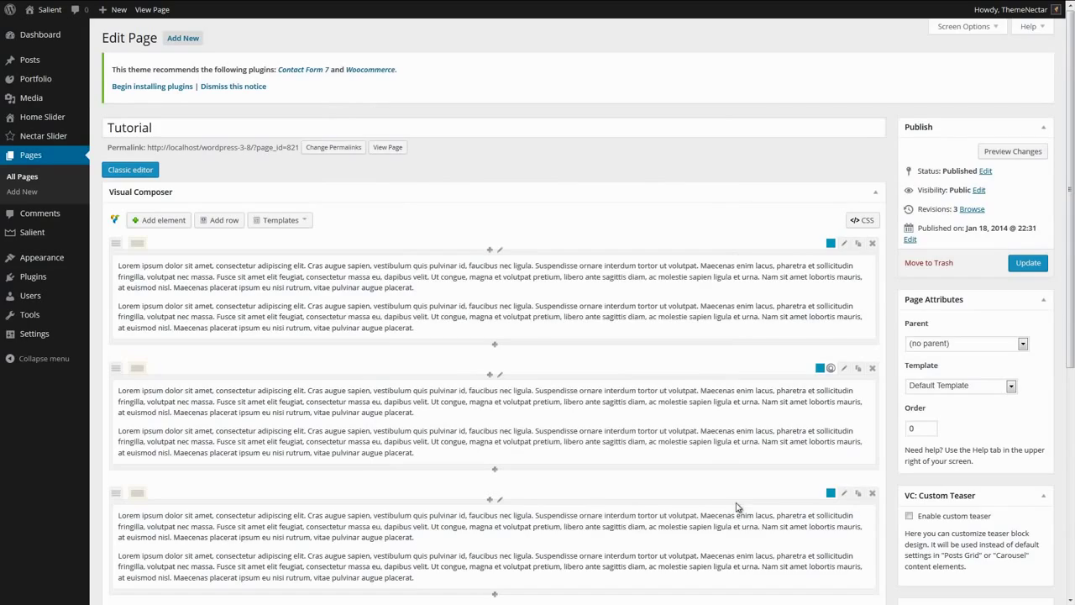
Set the third row's type to Full Width Content with a green #20c988 background color and save the row settings.
click(845, 498)
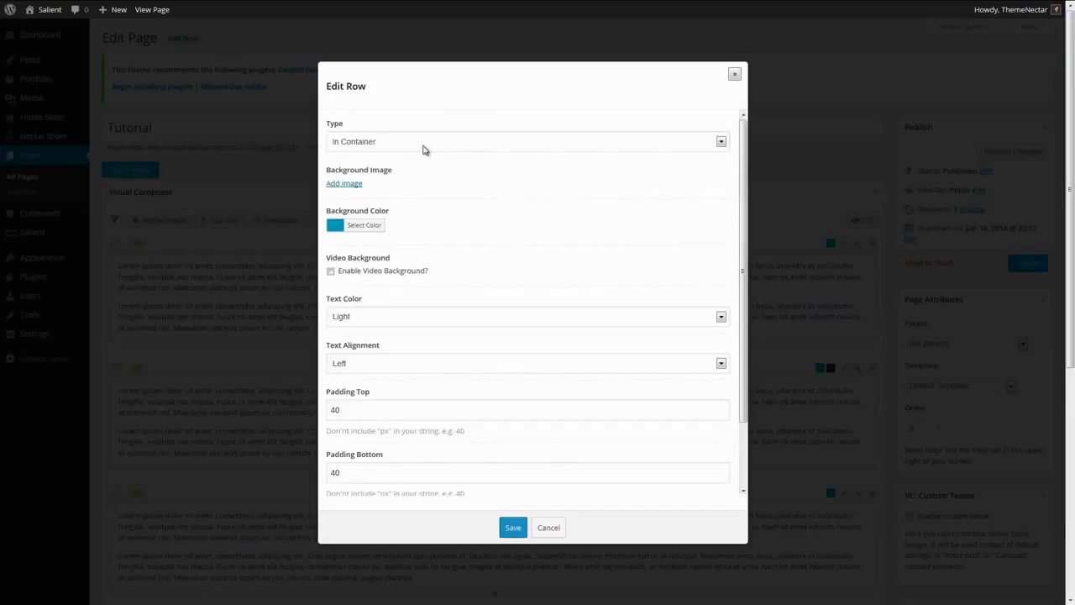
click(425, 148)
click(419, 176)
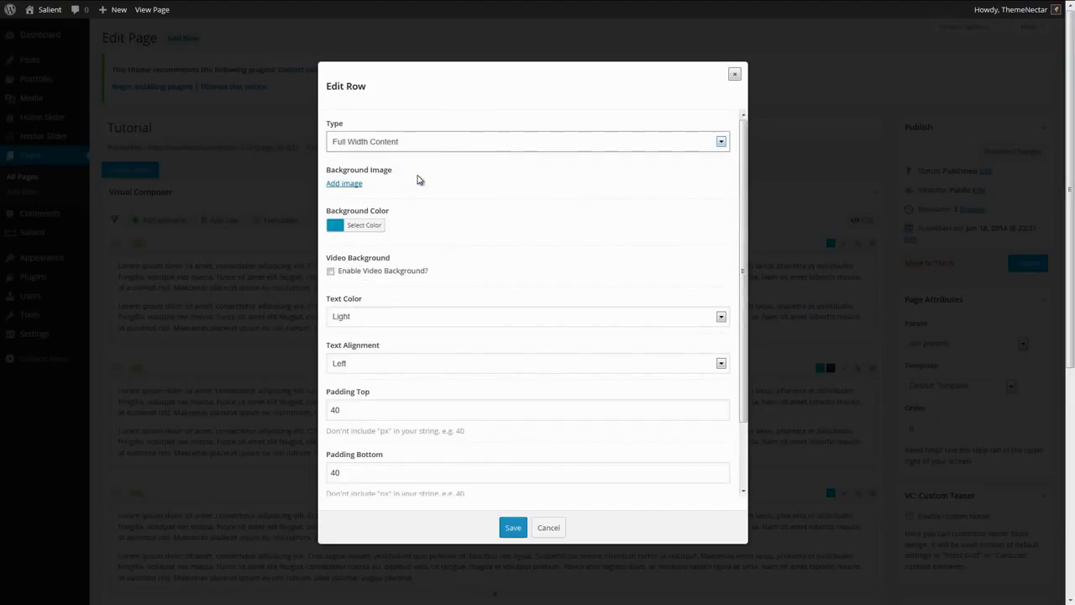
click(334, 225)
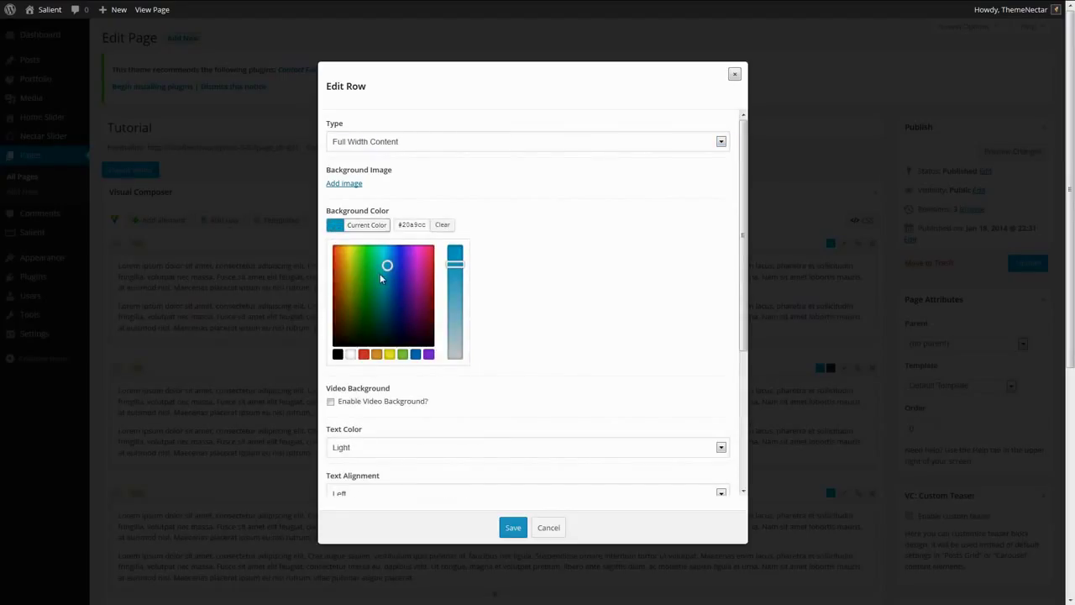
drag(380, 272, 377, 266)
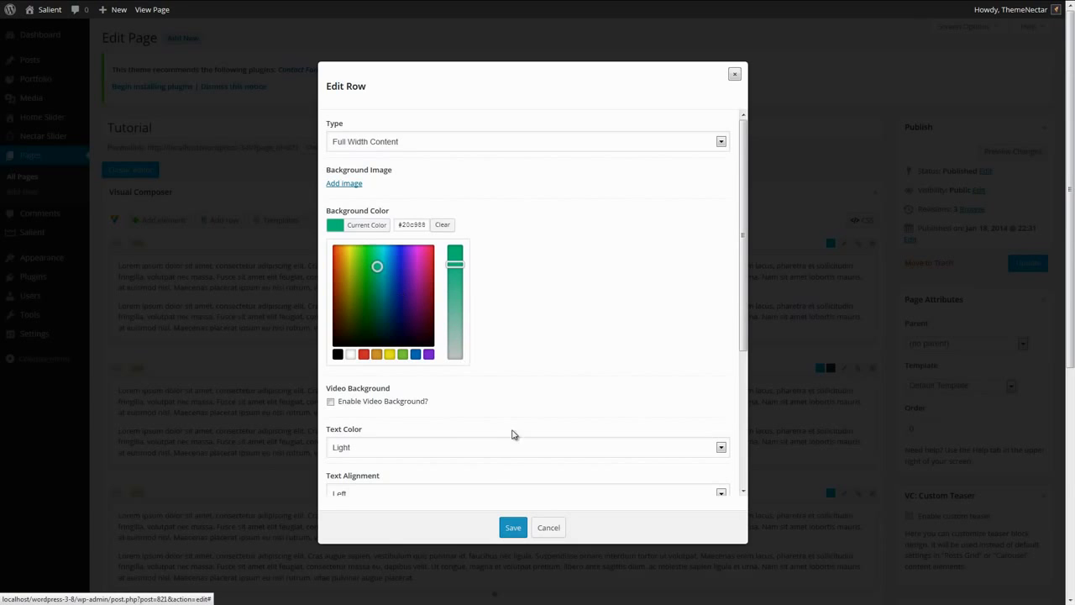
click(512, 527)
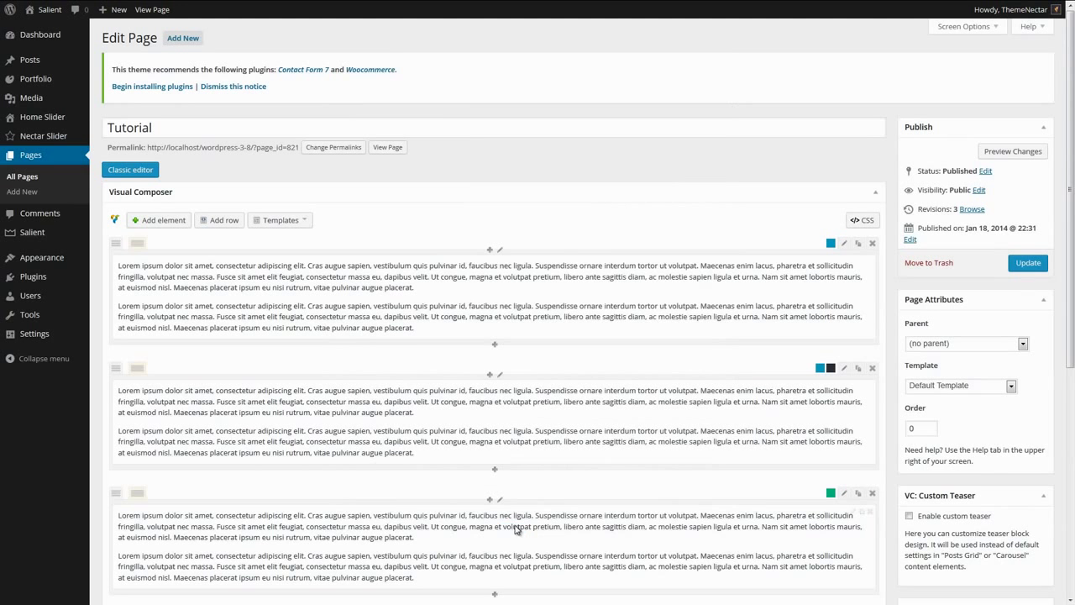
Update the page with the three text rows and view it on the site.
click(1037, 268)
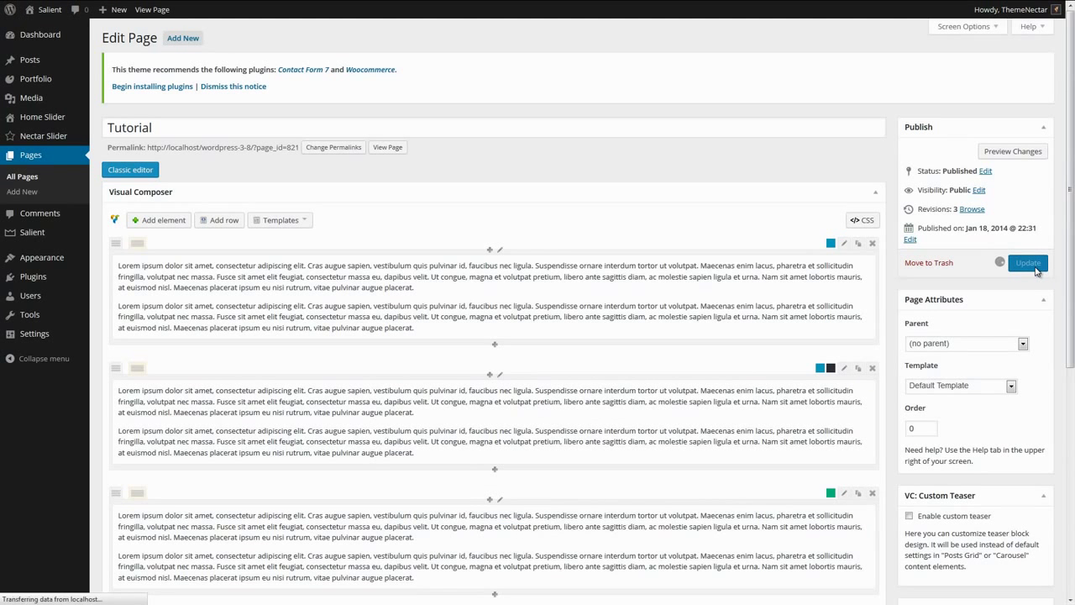
click(152, 9)
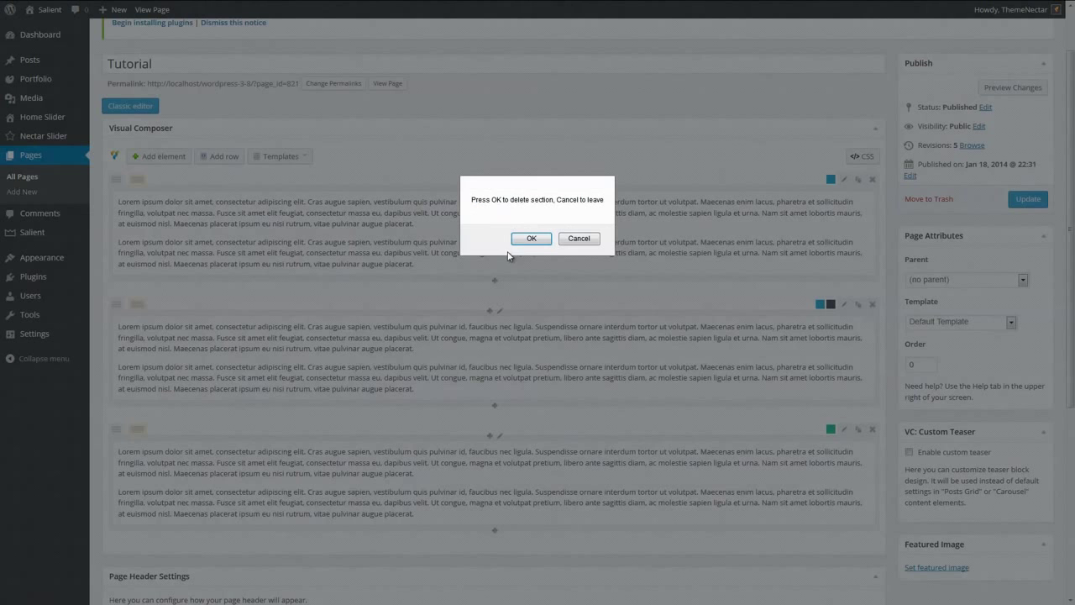
Replace the text block in the third row with a Google Map element.
click(872, 429)
click(526, 244)
click(528, 460)
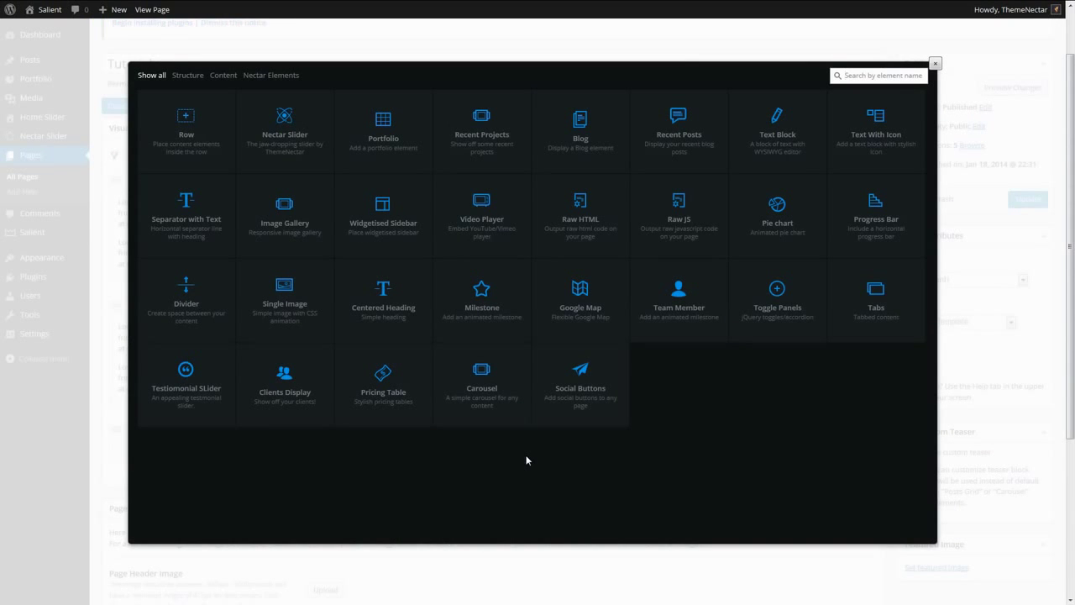
click(559, 312)
Configure the map with height 300, latitude 39.949, longitude -75.171, zoom 7 and zooming in/out enabled, and save it.
click(430, 146)
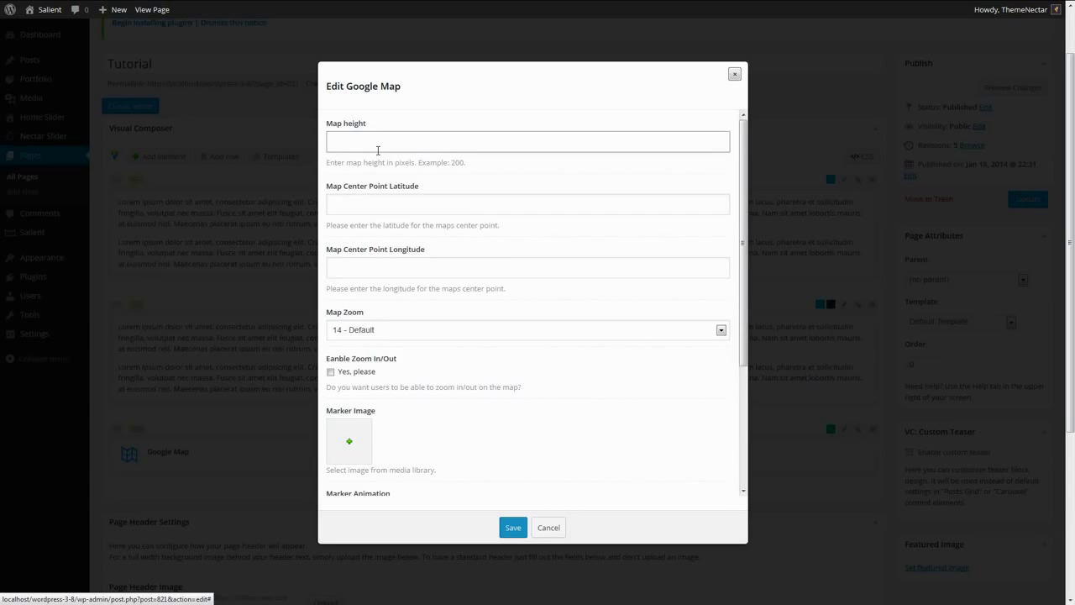
scroll(378, 149, down, 3)
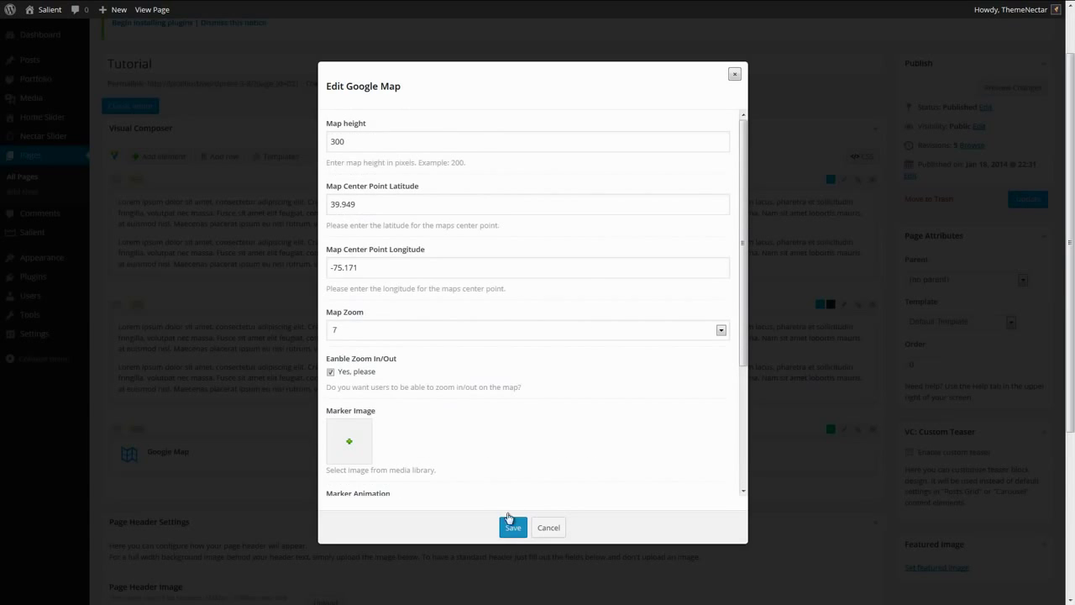
click(510, 527)
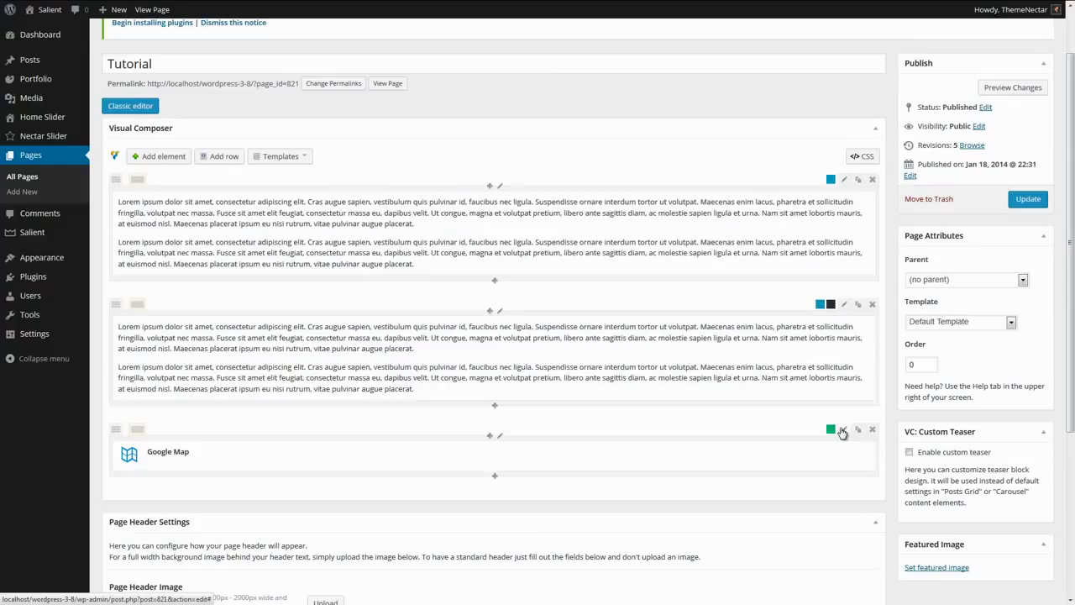
Set the top and bottom padding of the Google Map row to 0 and save the row settings.
click(843, 432)
scroll(529, 271, down, 3)
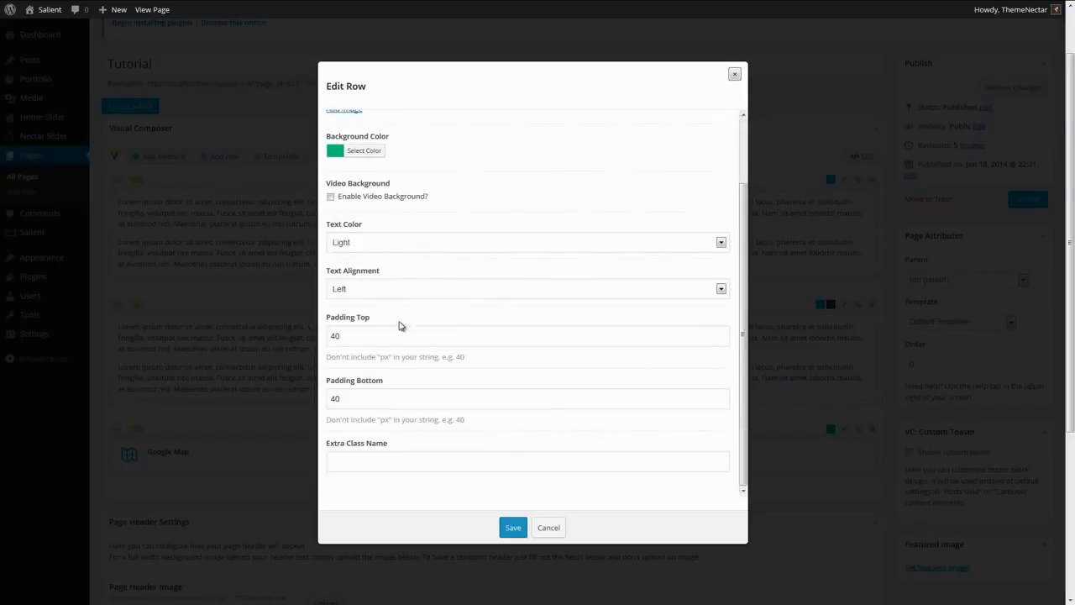
drag(377, 336, 320, 334)
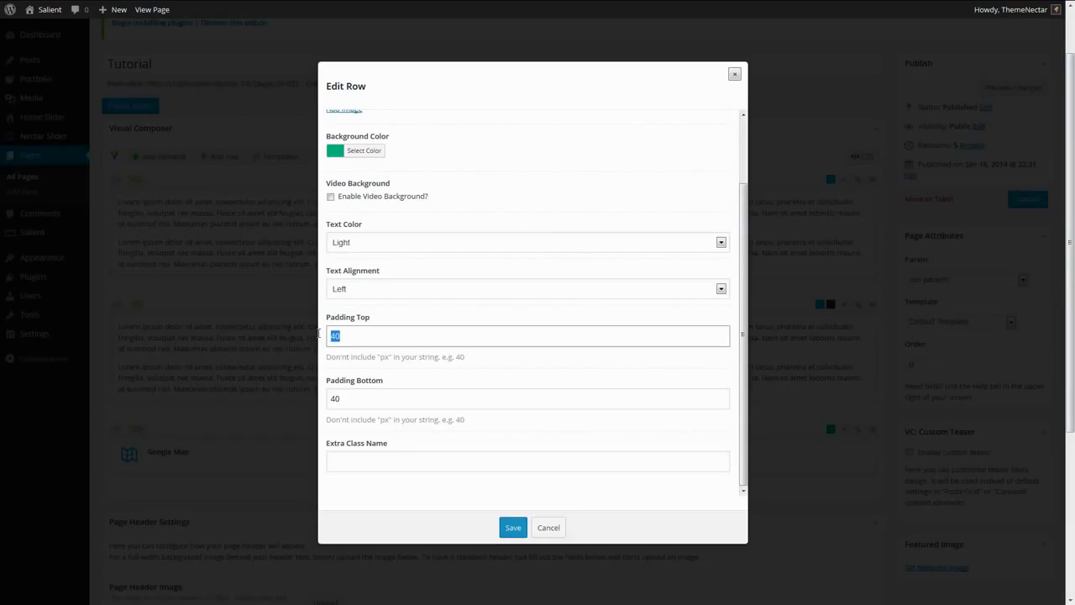
text(0)
key(Tab)
text(0)
click(513, 526)
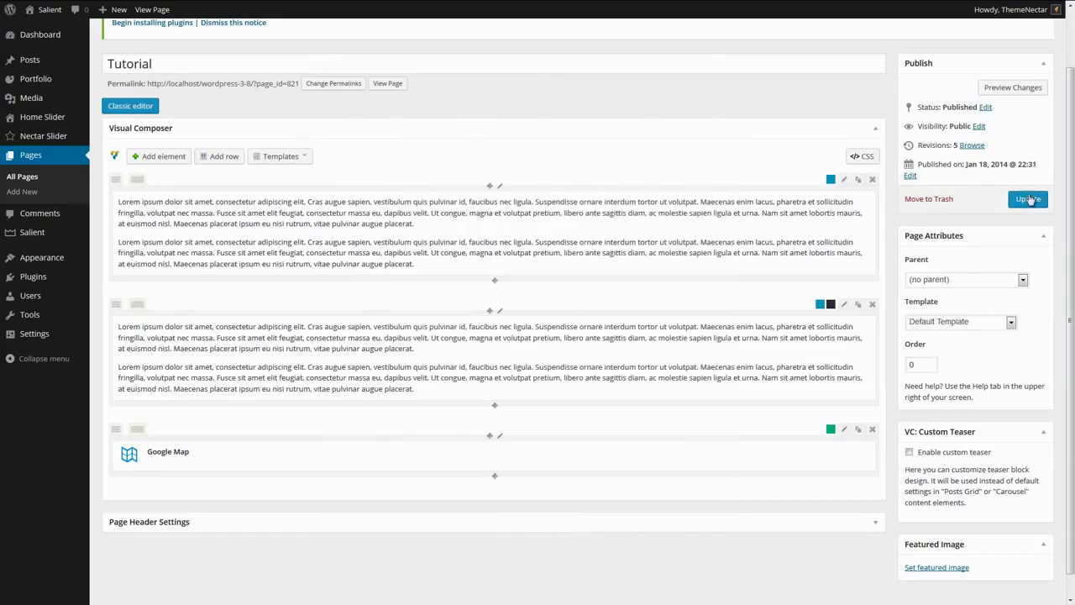
Update the page with the map row and view the published result.
click(1029, 198)
click(141, 10)
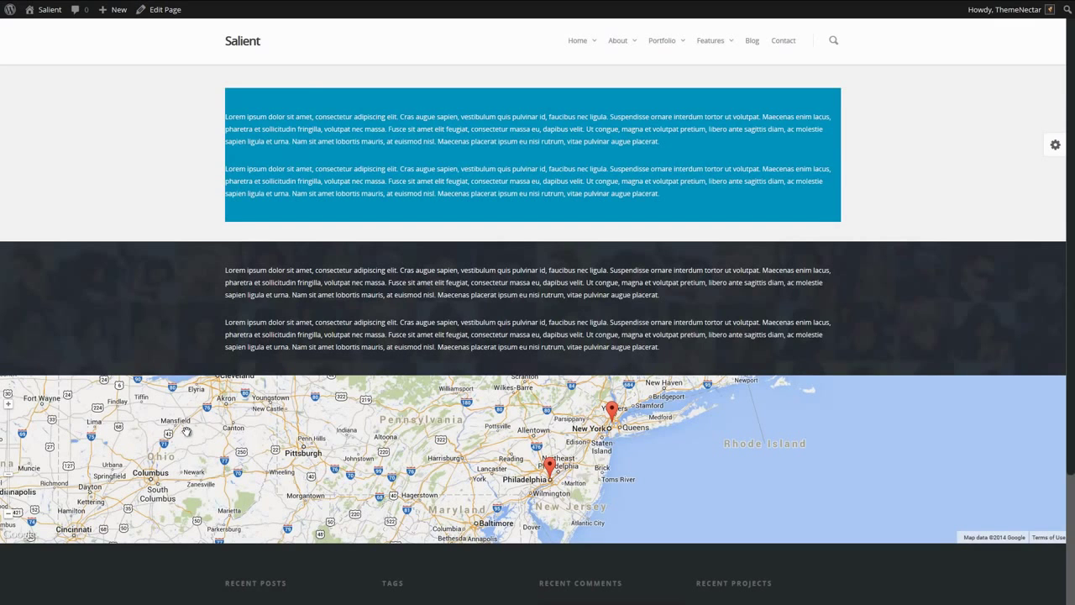
drag(227, 269, 277, 270)
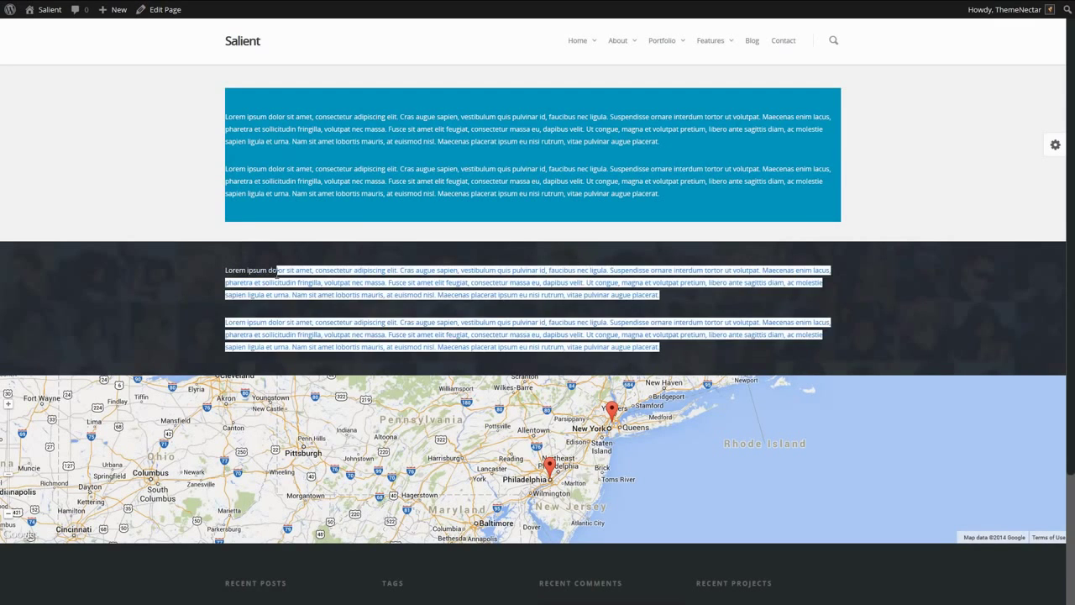
click(201, 274)
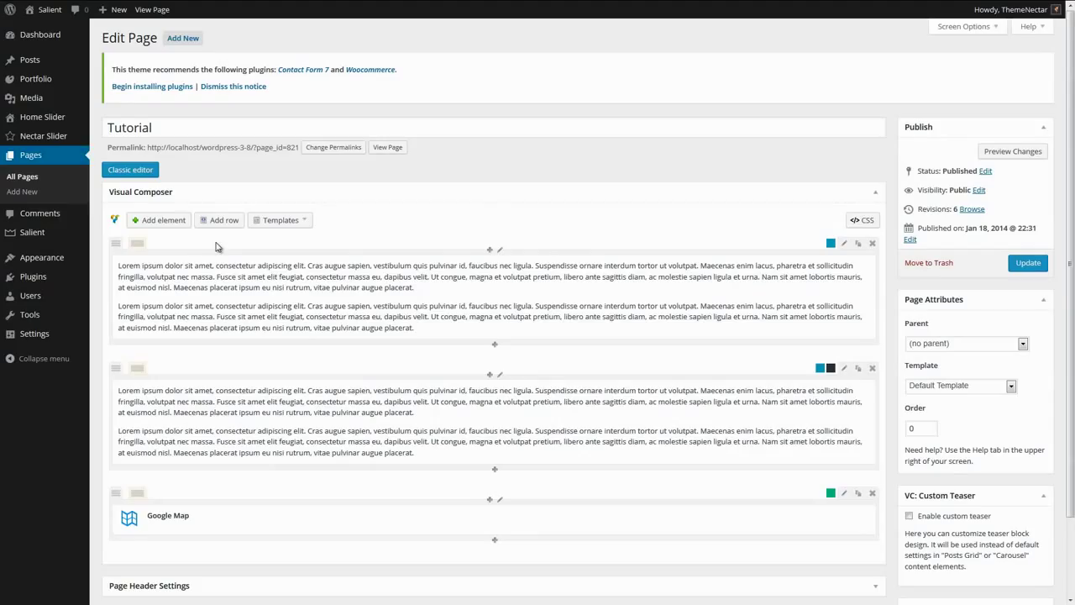
Split the first row into three equal columns and reduce its text block to one paragraph, copying the second before deleting it.
mouse_move(137, 245)
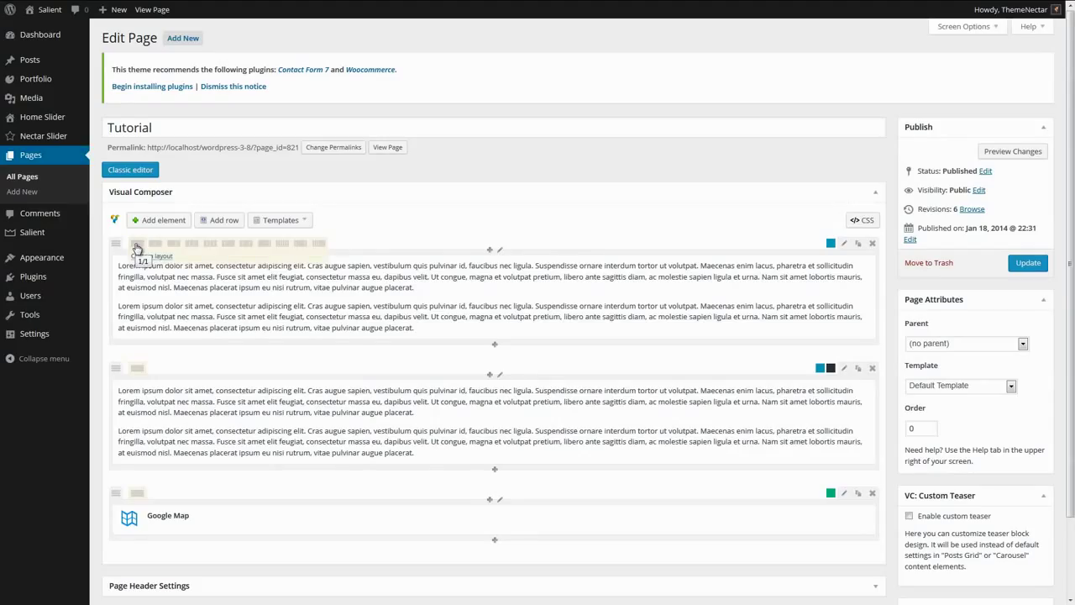
click(195, 246)
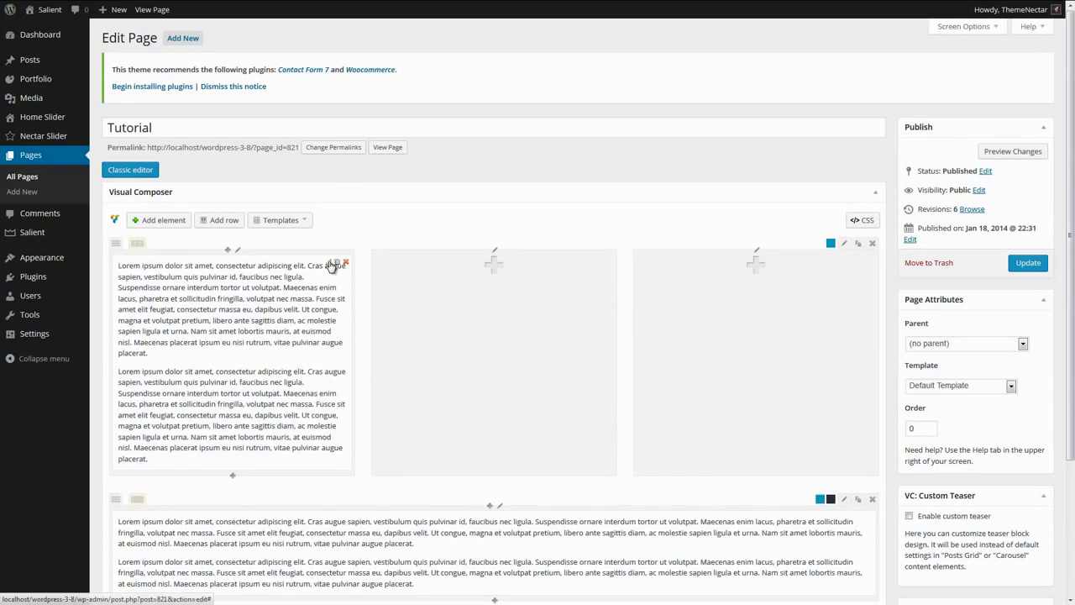
click(333, 265)
drag(580, 295, 299, 249)
key(ctrl+c)
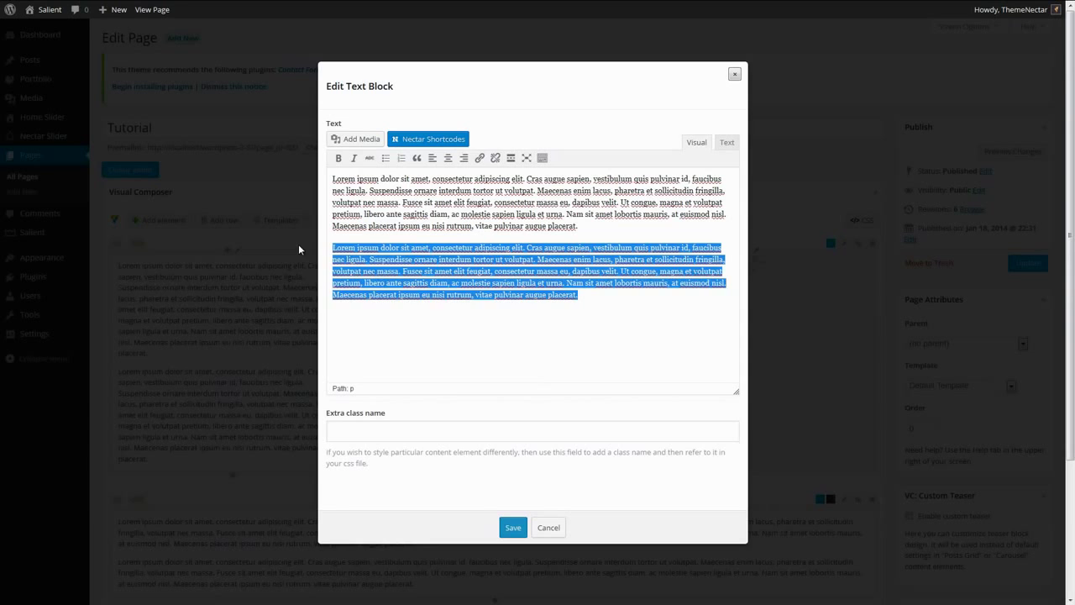
key(BackSpace)
click(513, 527)
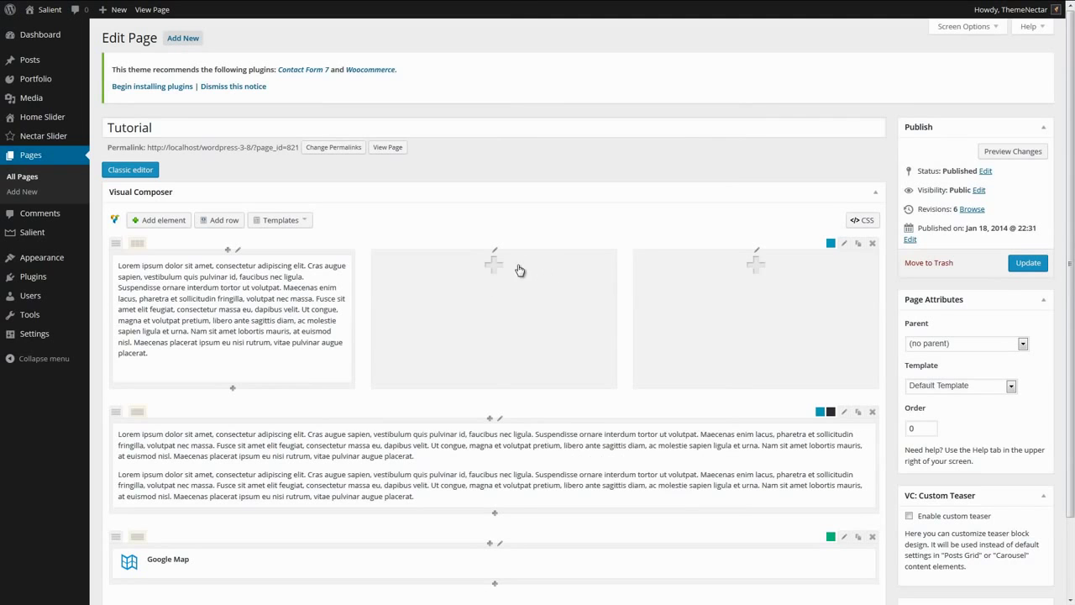
Add a text block to the first row's middle column, replacing its placeholder with the copied lorem ipsum paragraph.
click(520, 270)
click(784, 127)
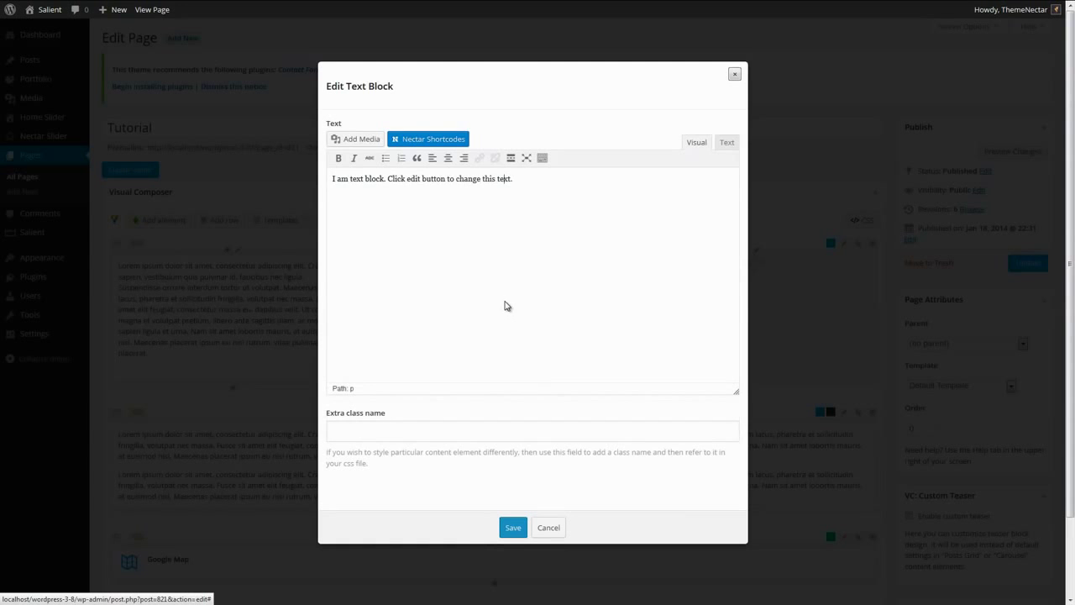
key(ctrl+v)
click(513, 526)
Add a text block containing the copied lorem ipsum paragraph to the first row's third column.
click(744, 320)
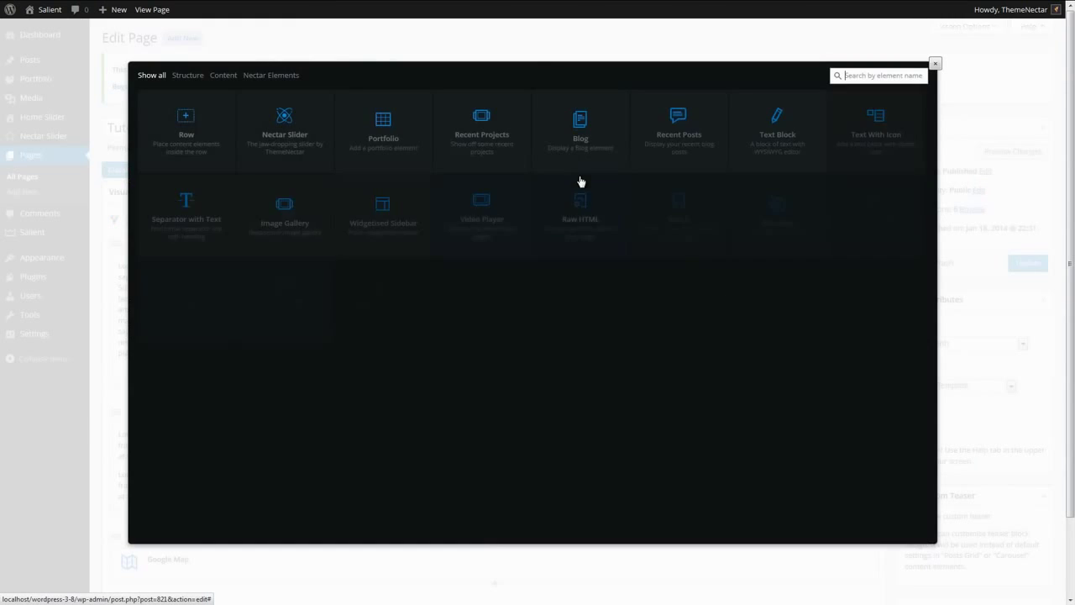
click(760, 134)
key(ctrl+a)
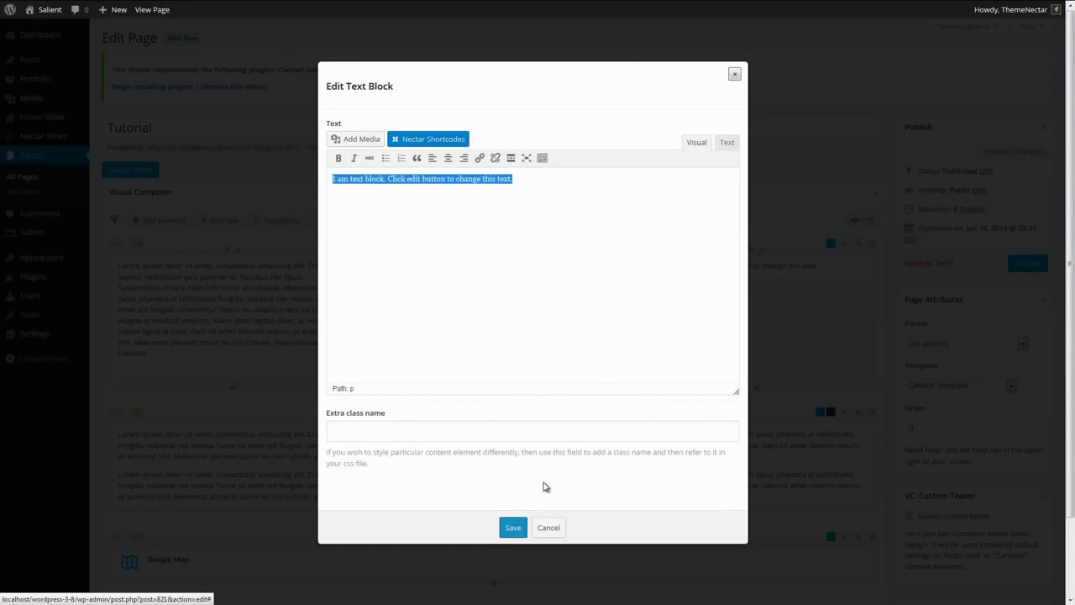
key(ctrl+v)
click(513, 527)
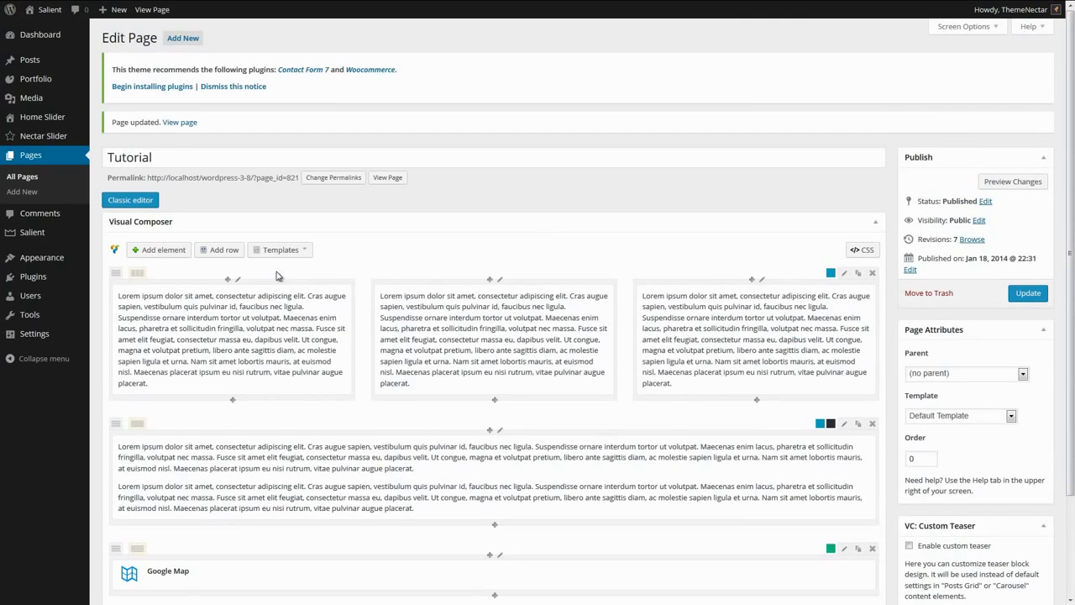
Enable column animation on the first row's first column, choose Grow In and save.
click(238, 280)
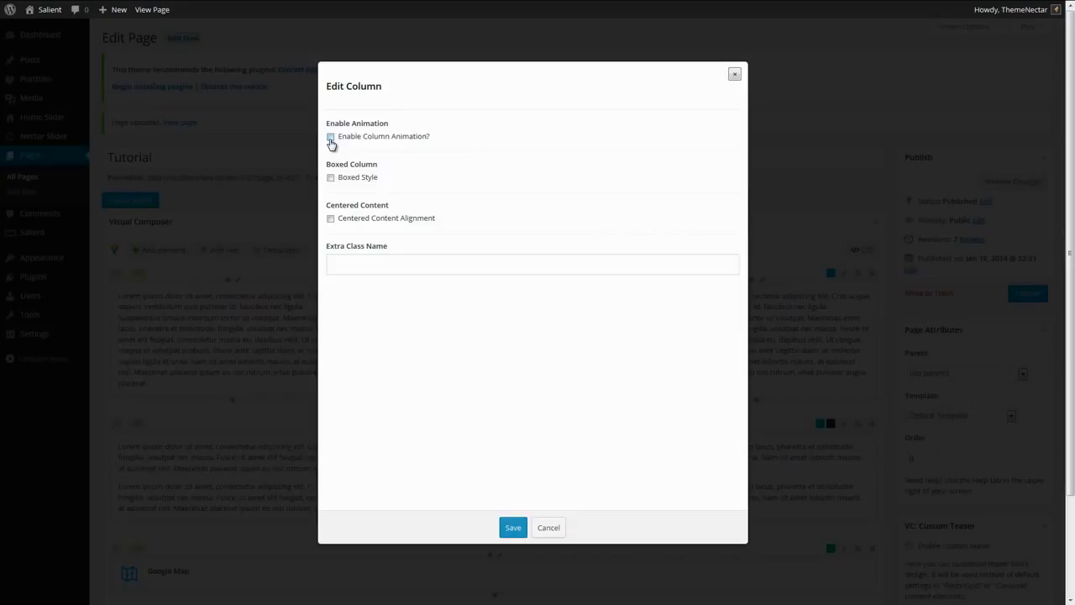
click(331, 137)
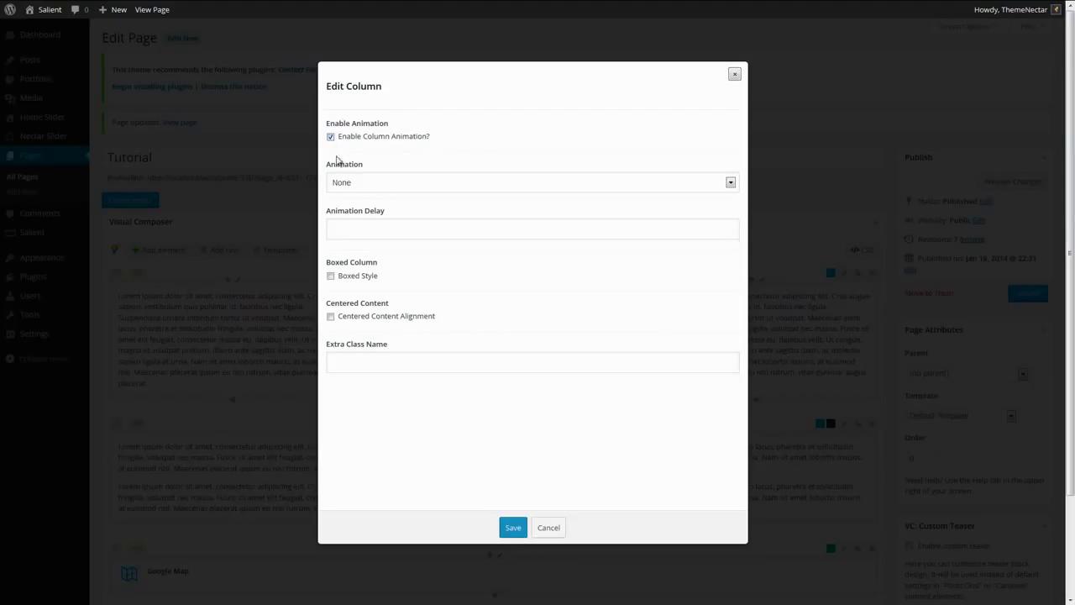
click(350, 184)
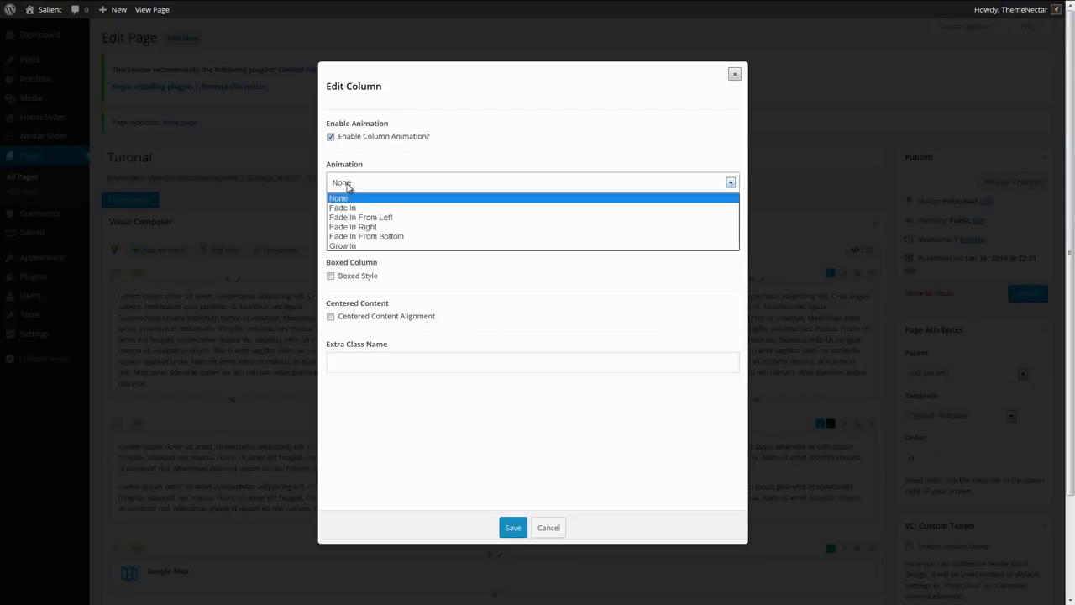
click(362, 245)
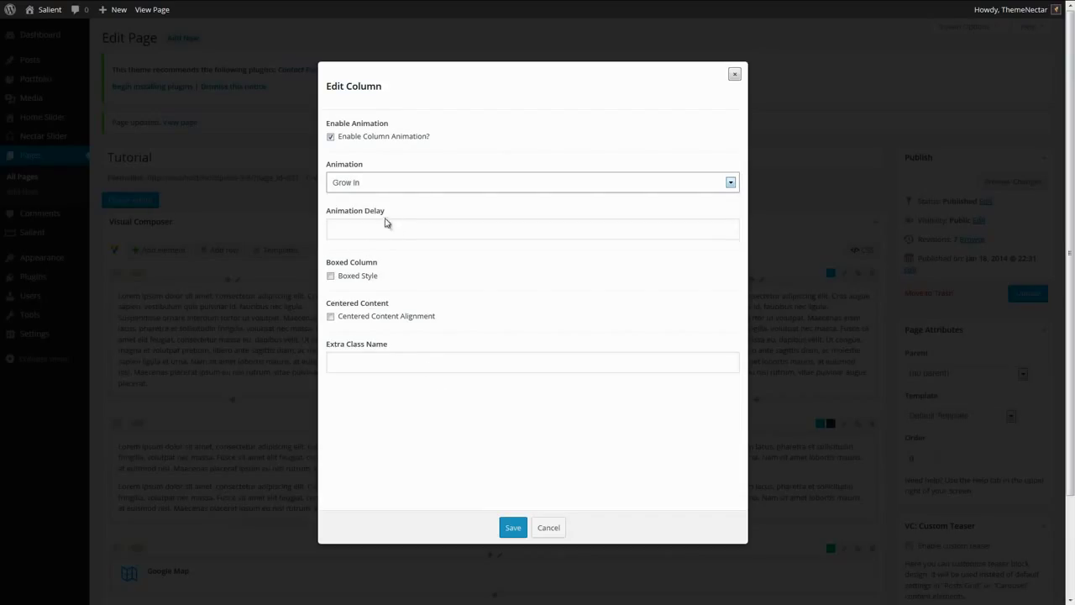
click(509, 526)
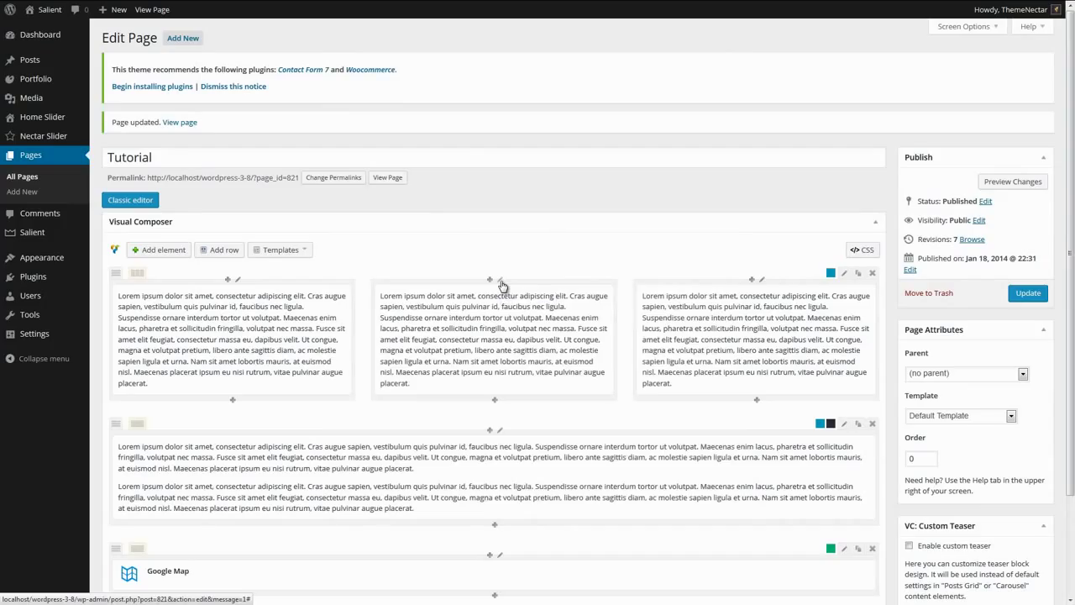
Enable the Grow In animation on the first row's middle column with an animation delay of 300 and save.
click(500, 281)
click(331, 137)
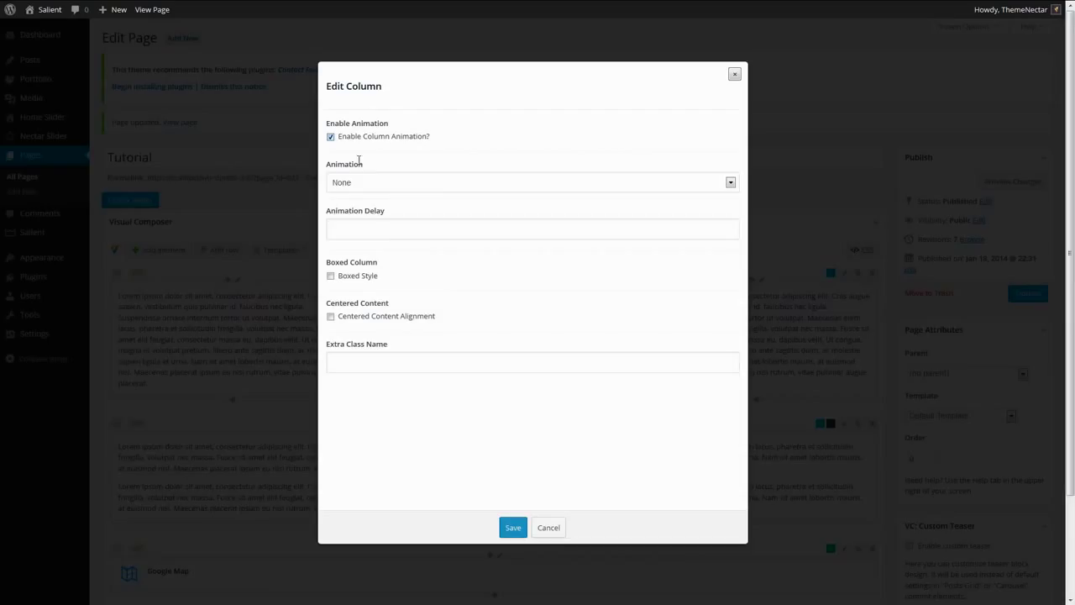
click(378, 185)
click(361, 243)
click(358, 223)
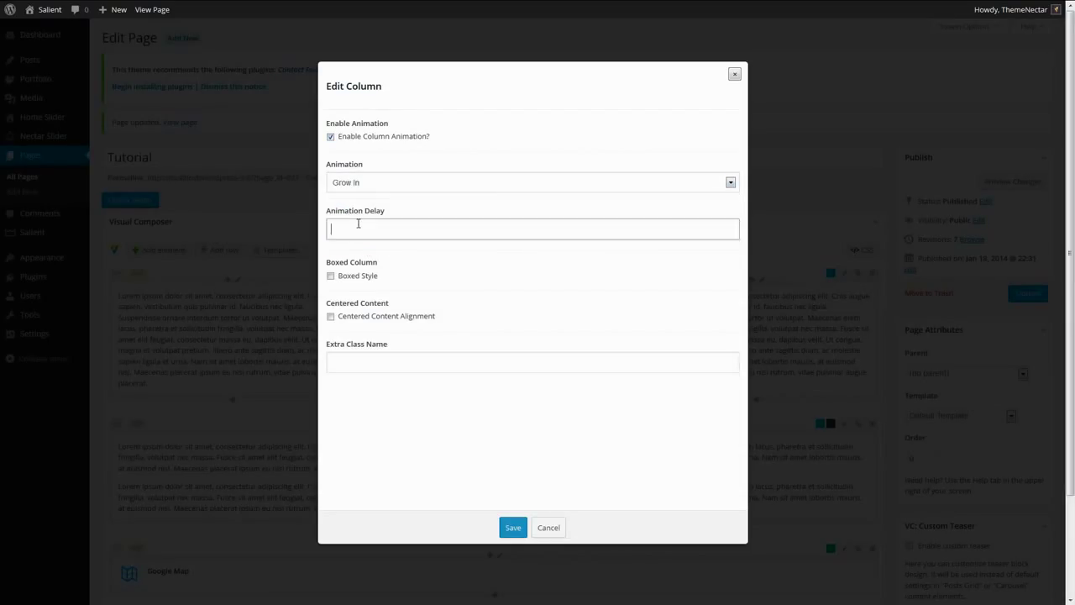
text(300)
click(515, 528)
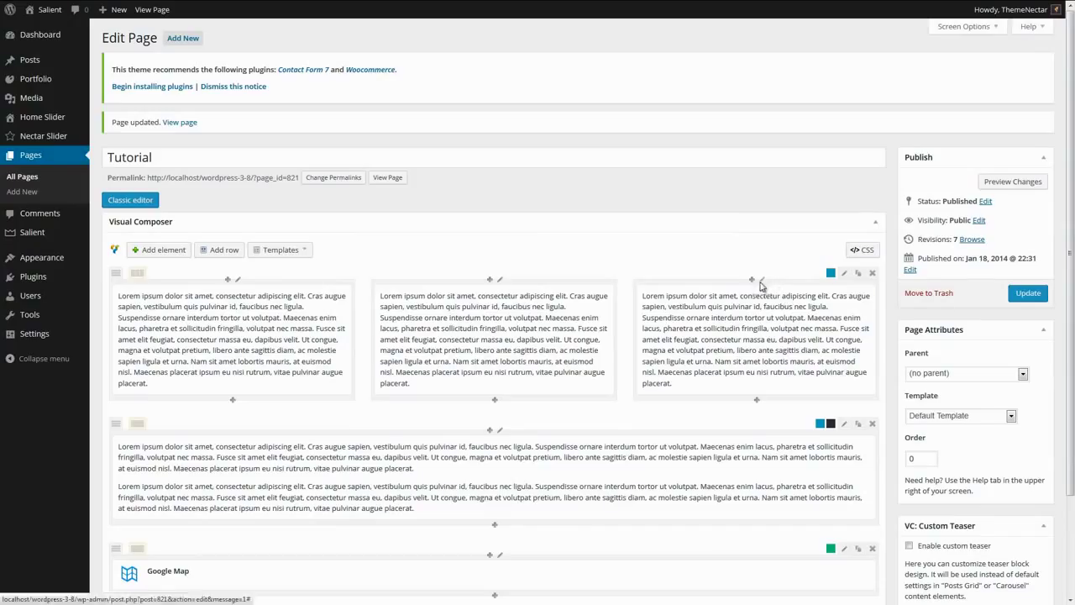
Give the first row's third column the Grow In animation with a delay of 600, save it and update the page.
click(761, 282)
click(331, 138)
click(400, 185)
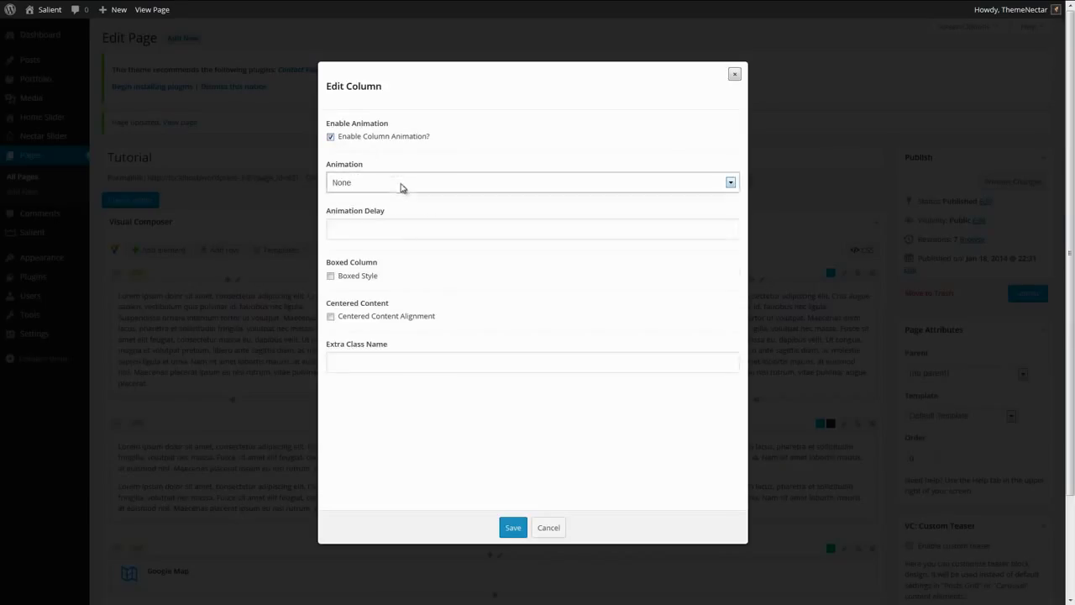
click(378, 241)
click(379, 226)
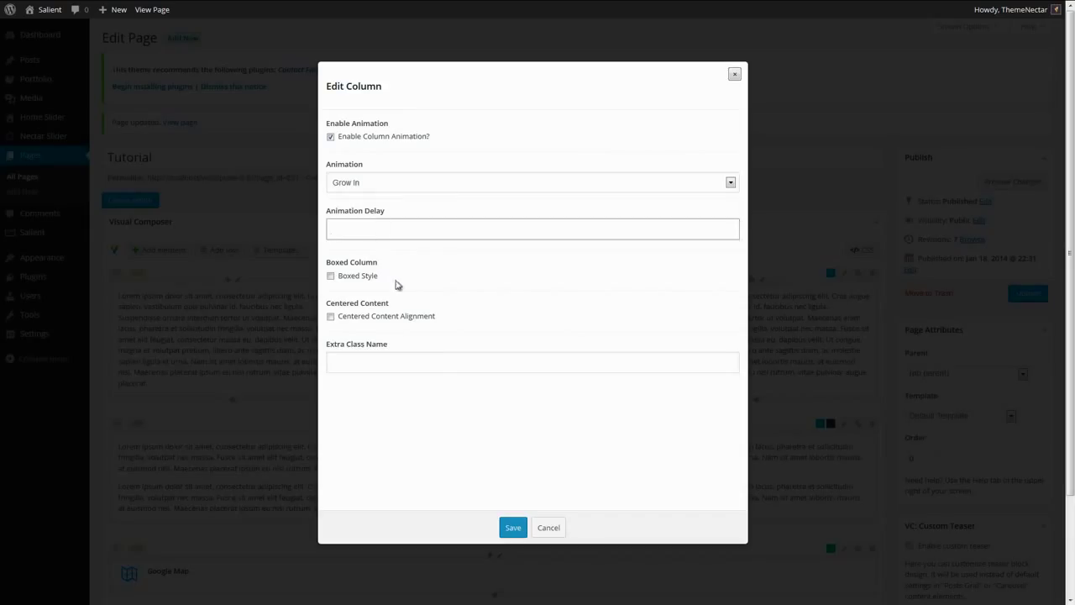
text(400)
click(509, 528)
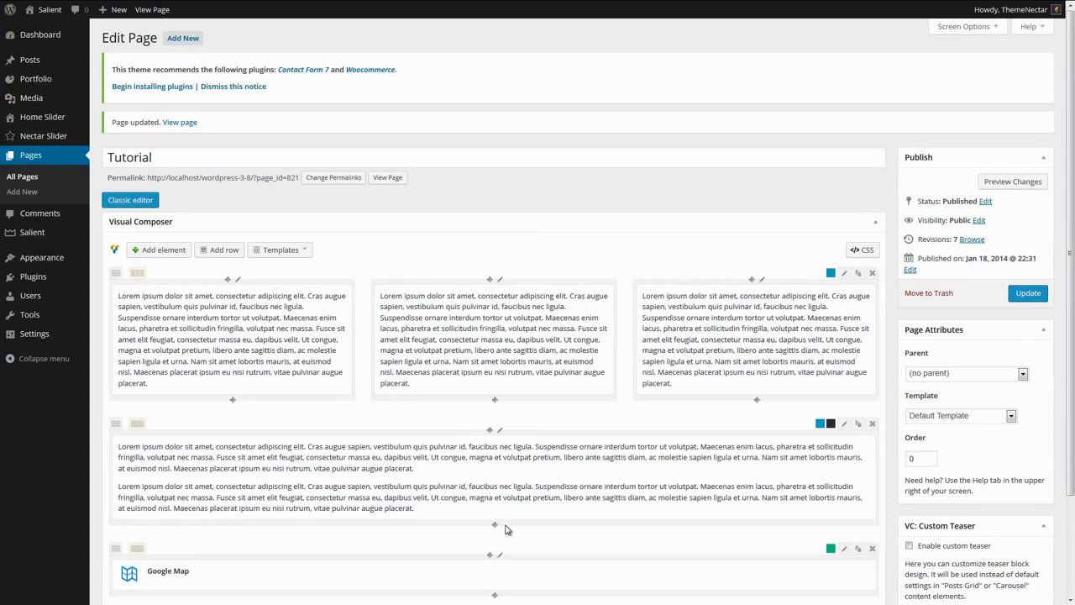
click(1029, 294)
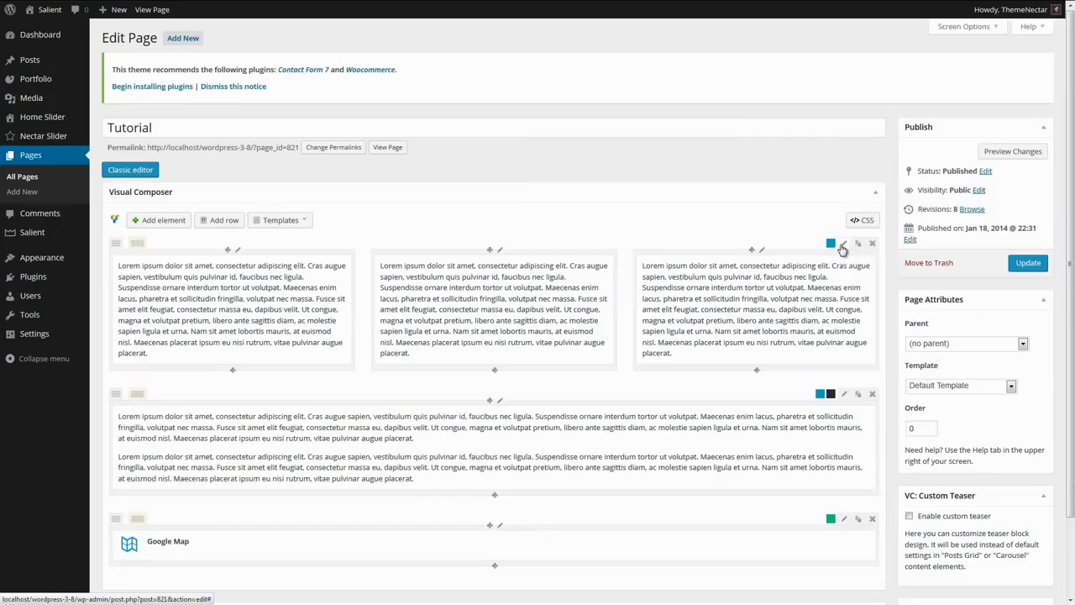
Change the first row's type to Full Width Background with a top padding of 80, save it and view the published page.
click(842, 245)
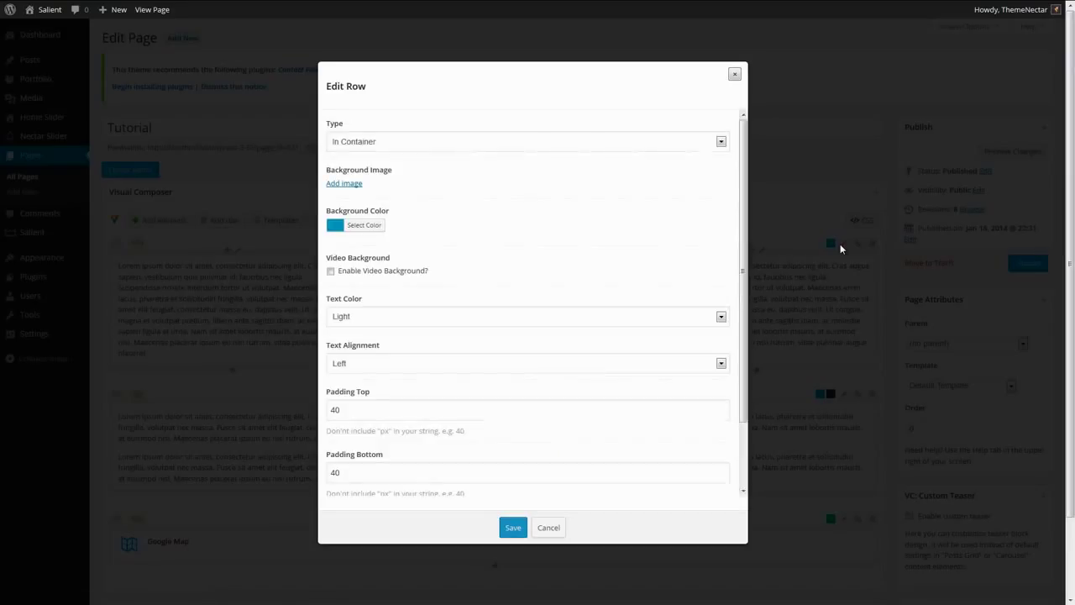
click(408, 143)
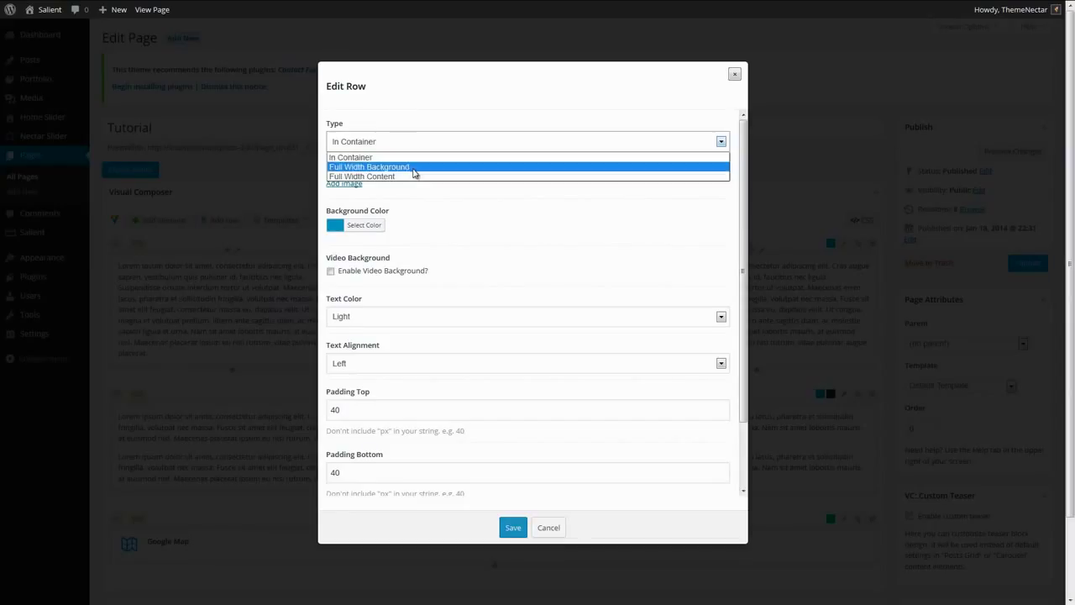
click(412, 169)
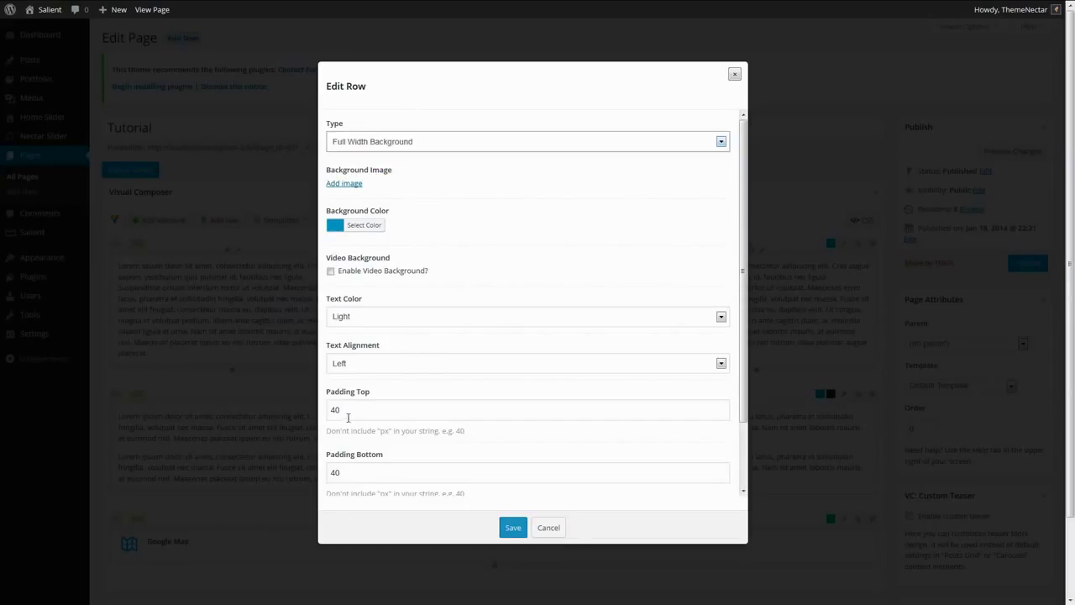
drag(337, 412, 331, 412)
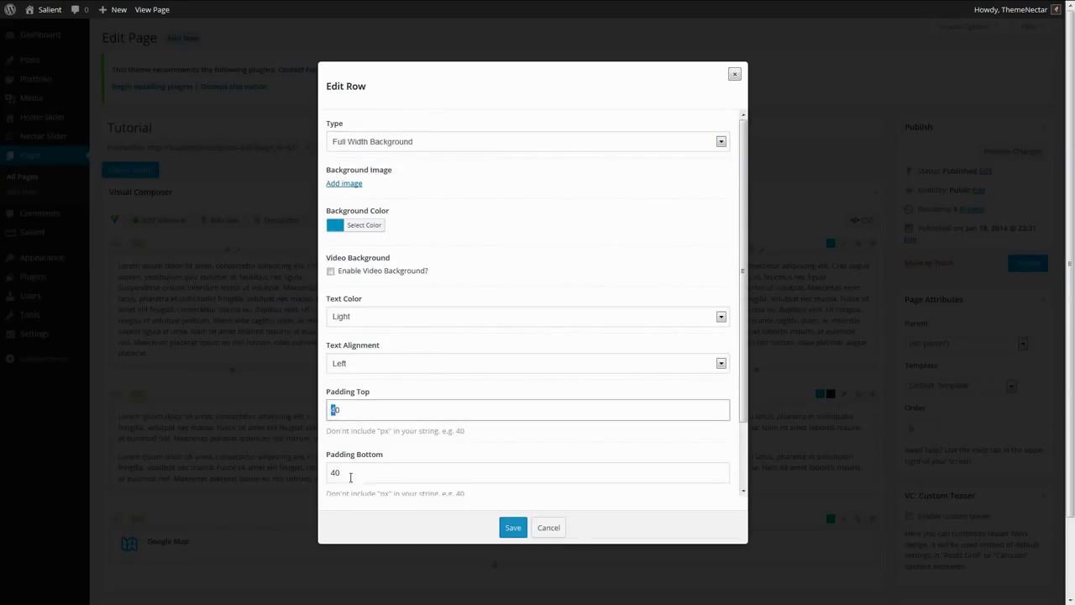
text(8)
click(516, 527)
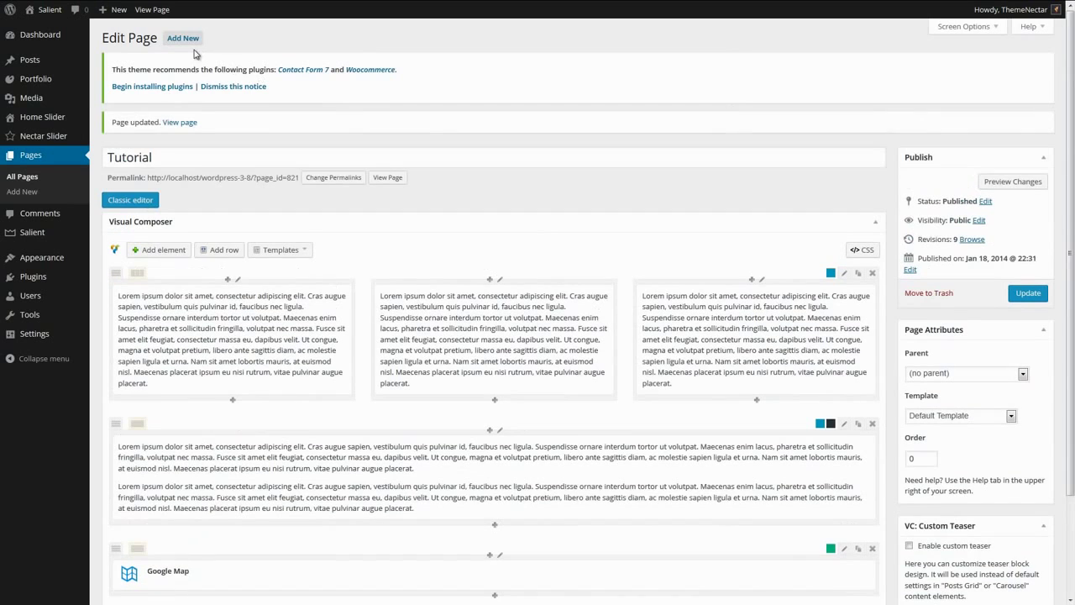
click(151, 9)
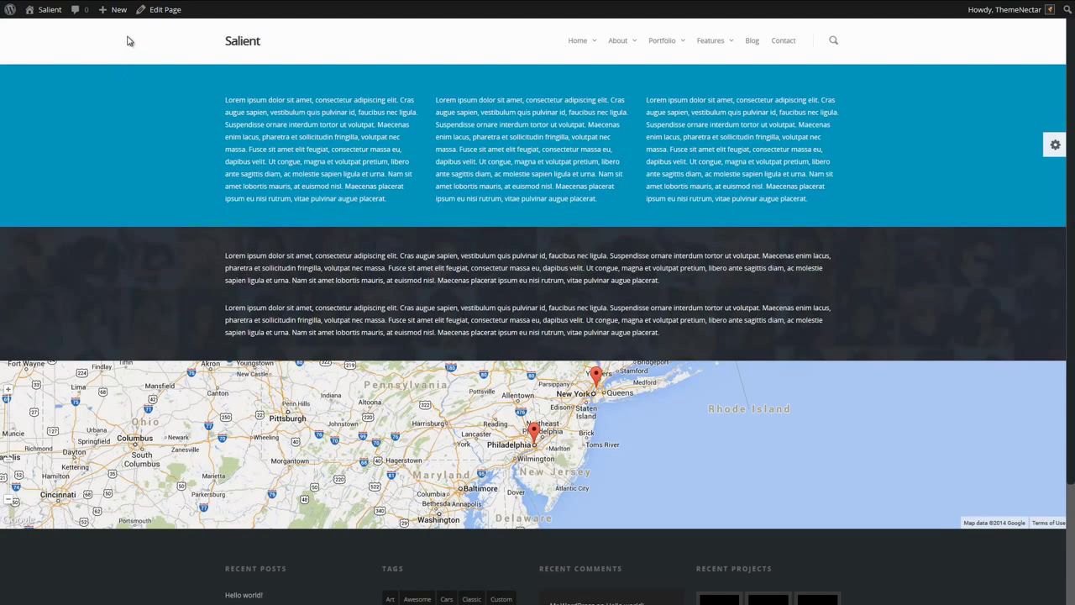
Return to editing the page, look at its shortcodes in the classic editor and switch back to Visual Composer.
click(151, 12)
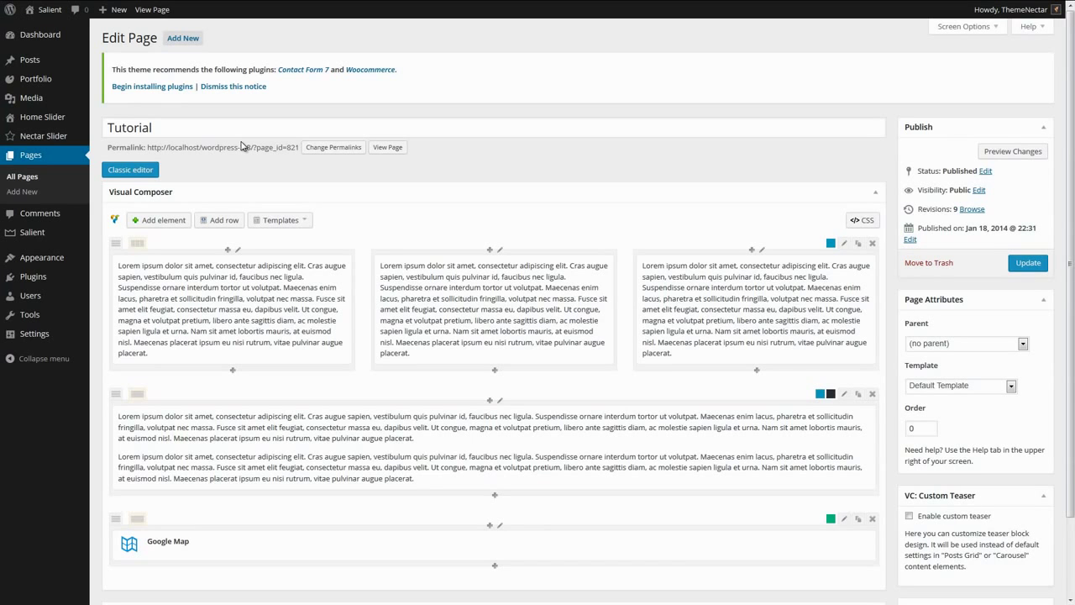
click(132, 170)
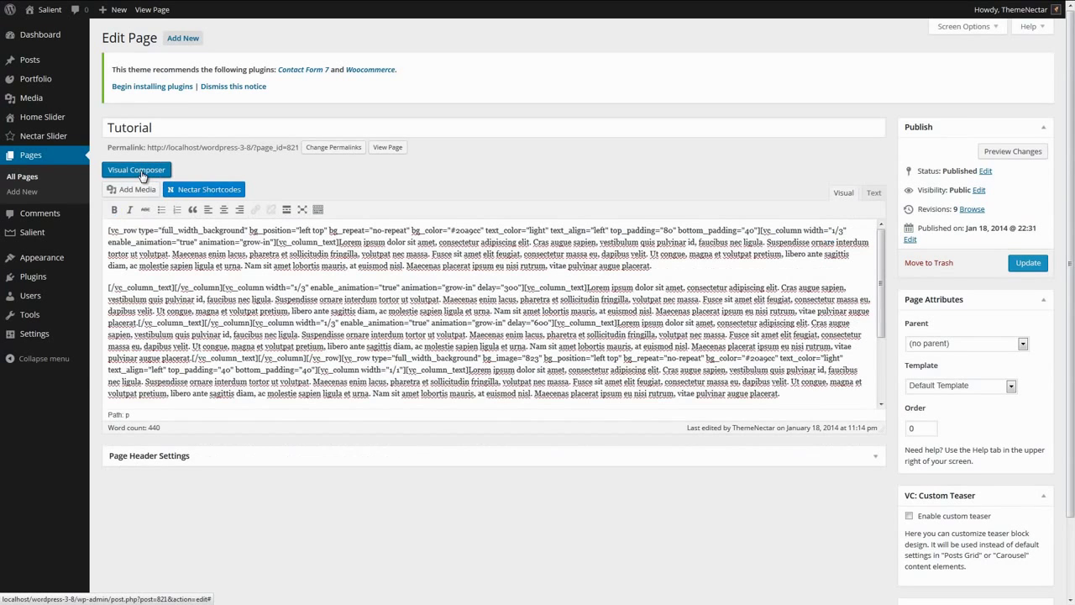
click(141, 173)
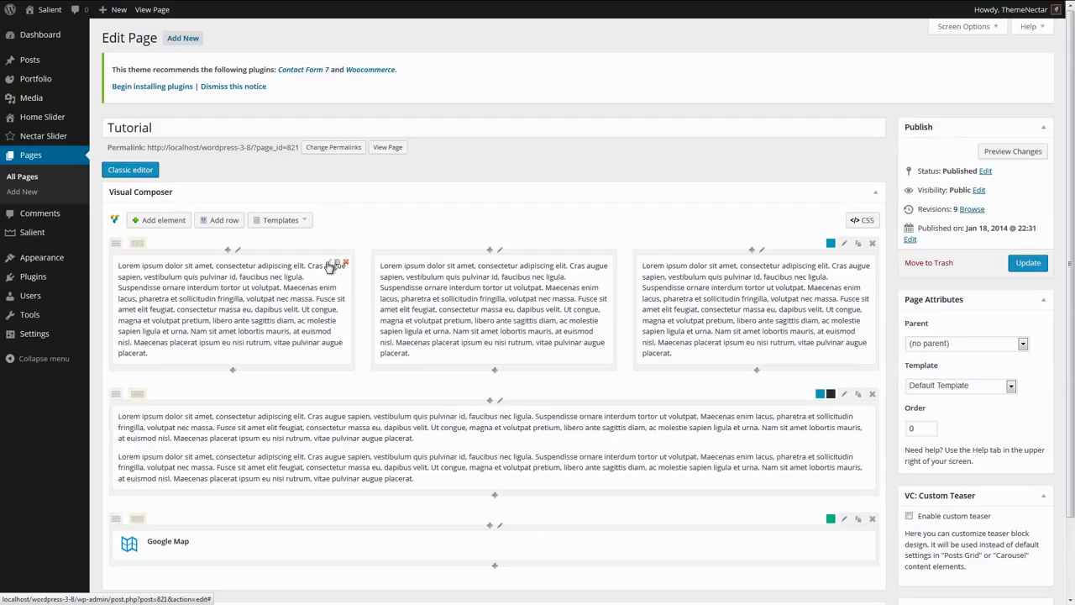
Start a medium-sized Nectar Button shortcode in the text block of the first row's first column.
click(329, 265)
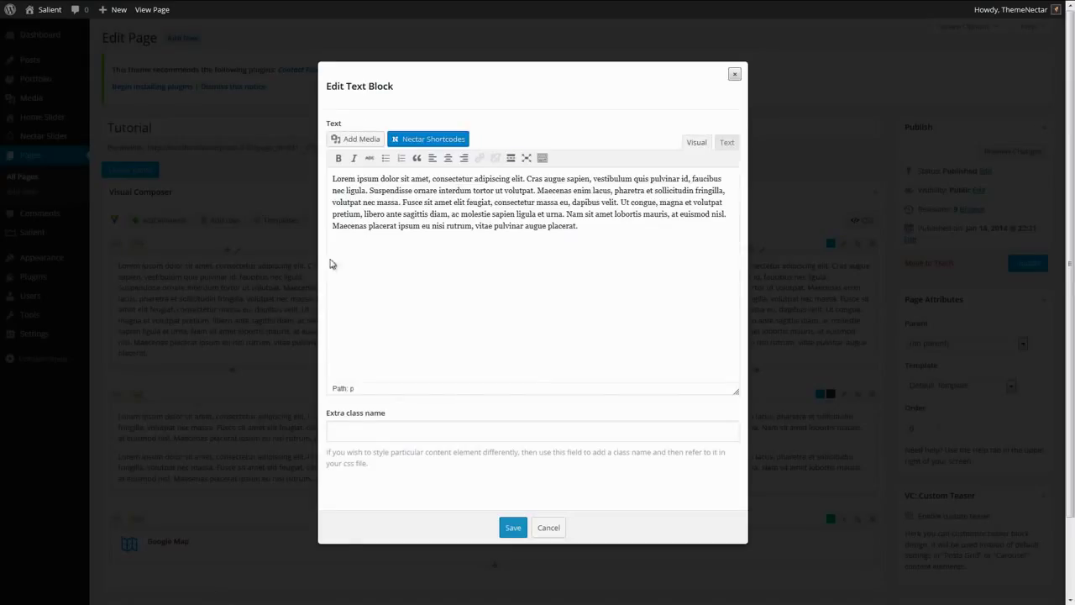
click(613, 237)
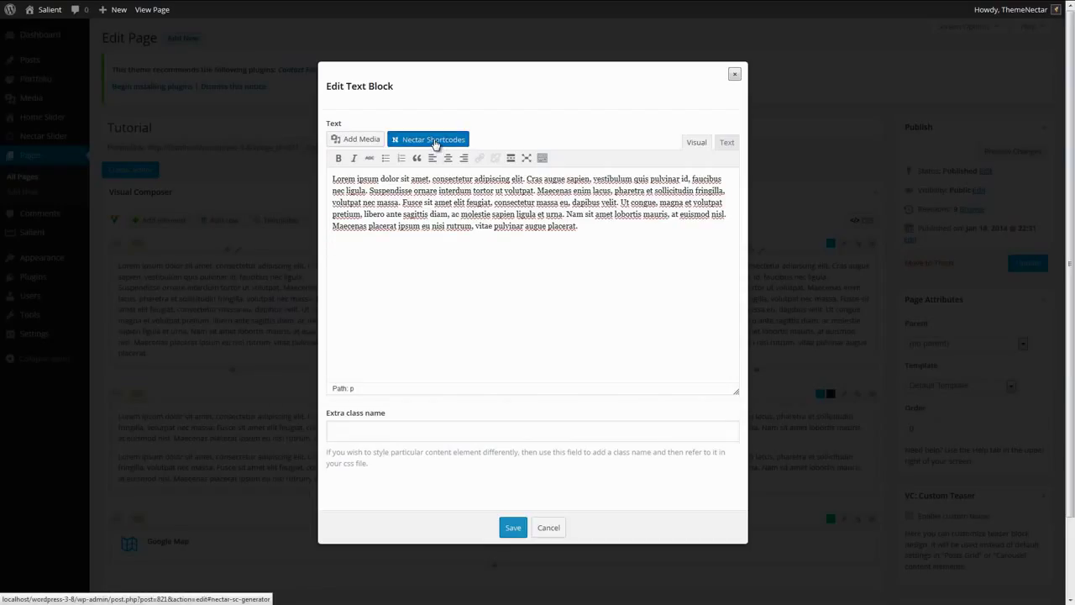
click(434, 141)
click(510, 157)
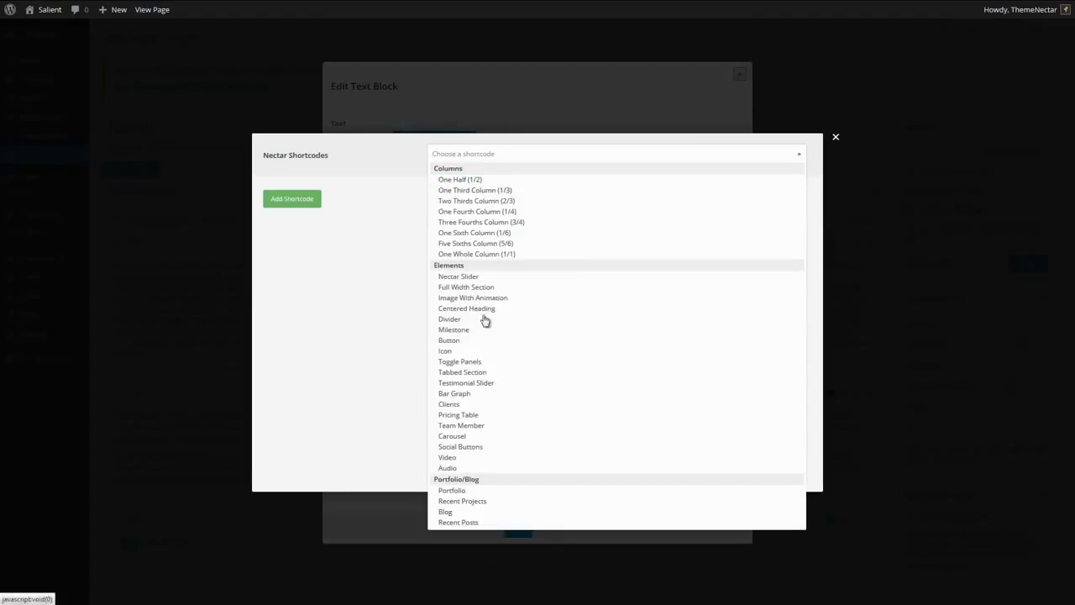
click(507, 204)
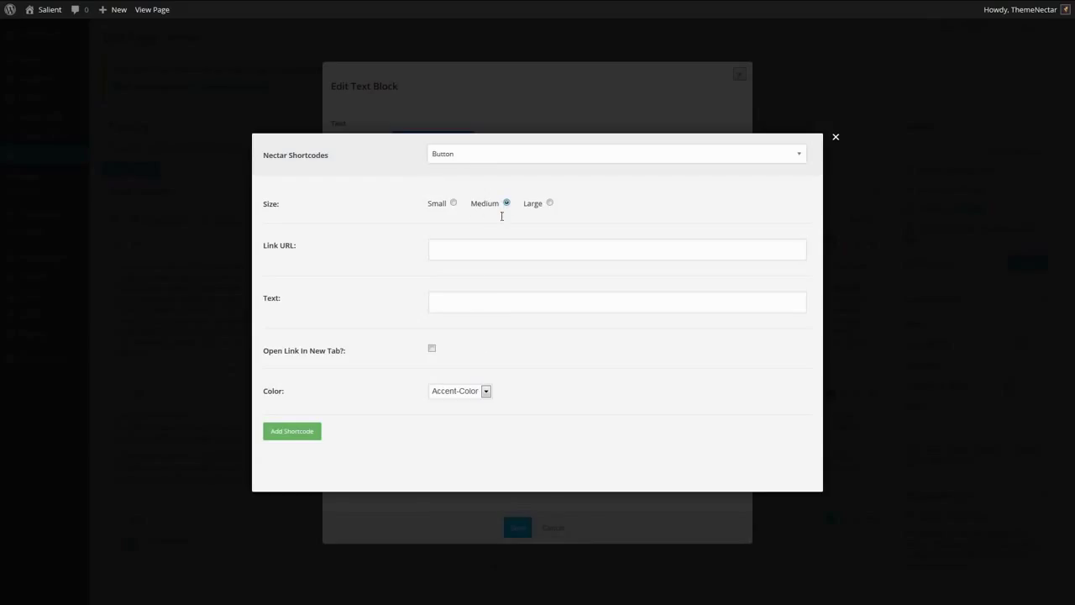
Give the button the text "Button!" and the See-Through color, add its shortcode and save the text block.
click(448, 303)
text(Button!)
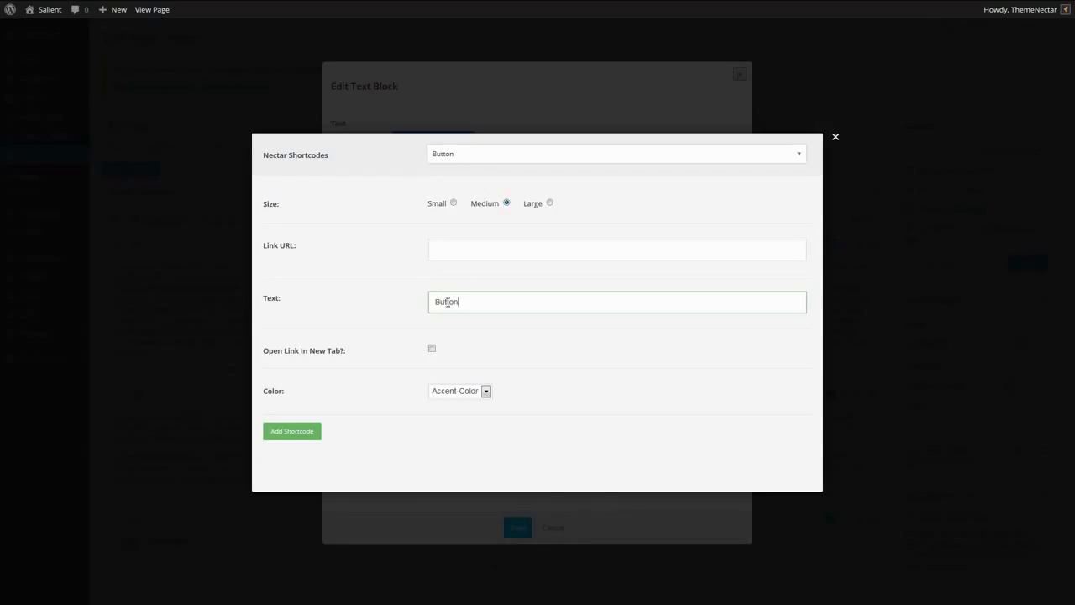
click(486, 391)
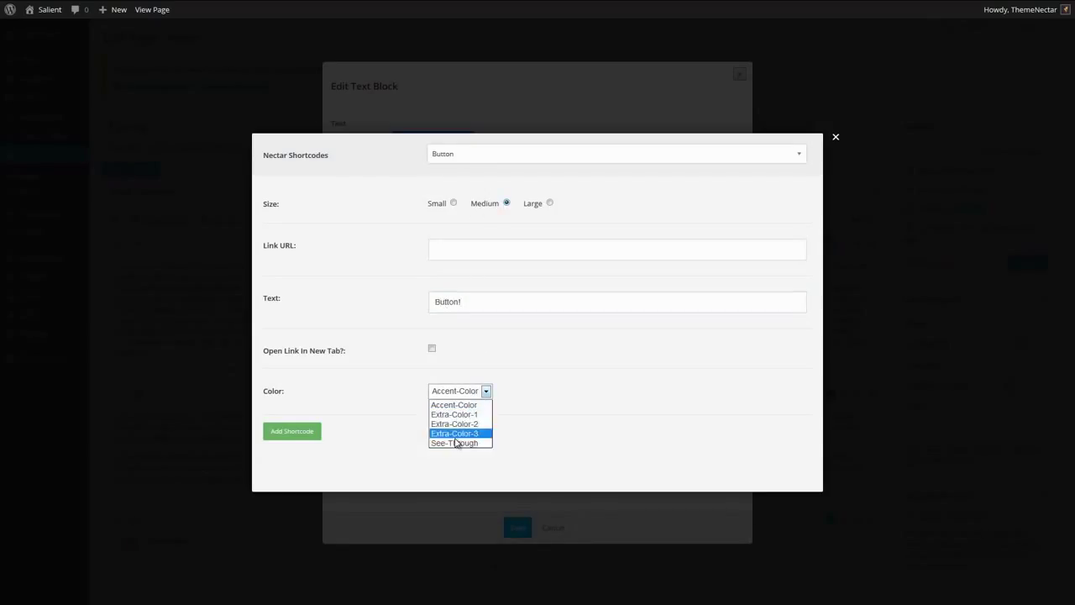
click(458, 446)
click(285, 437)
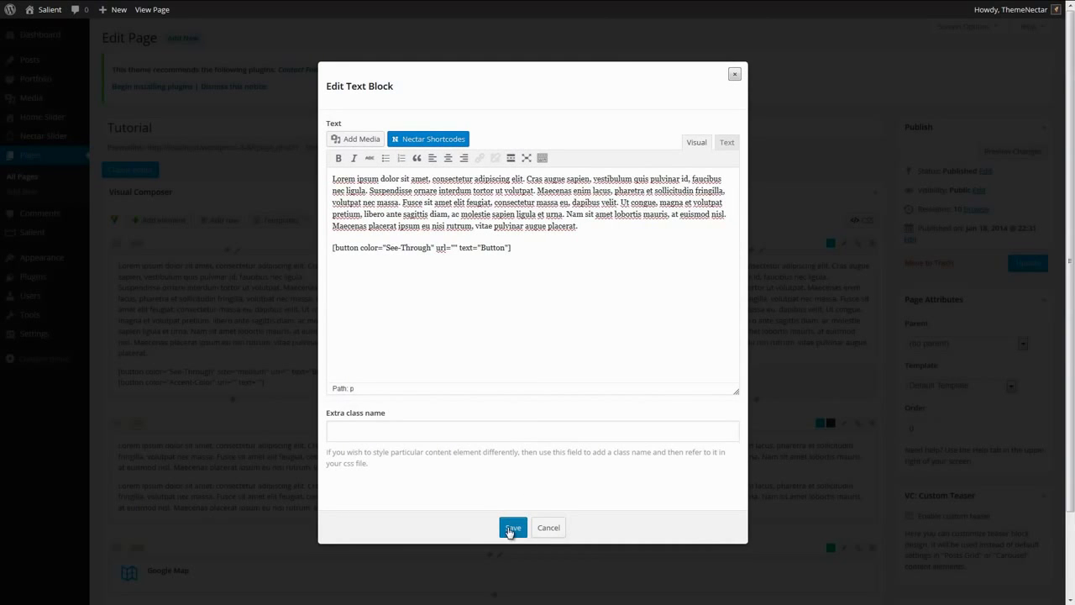
click(511, 530)
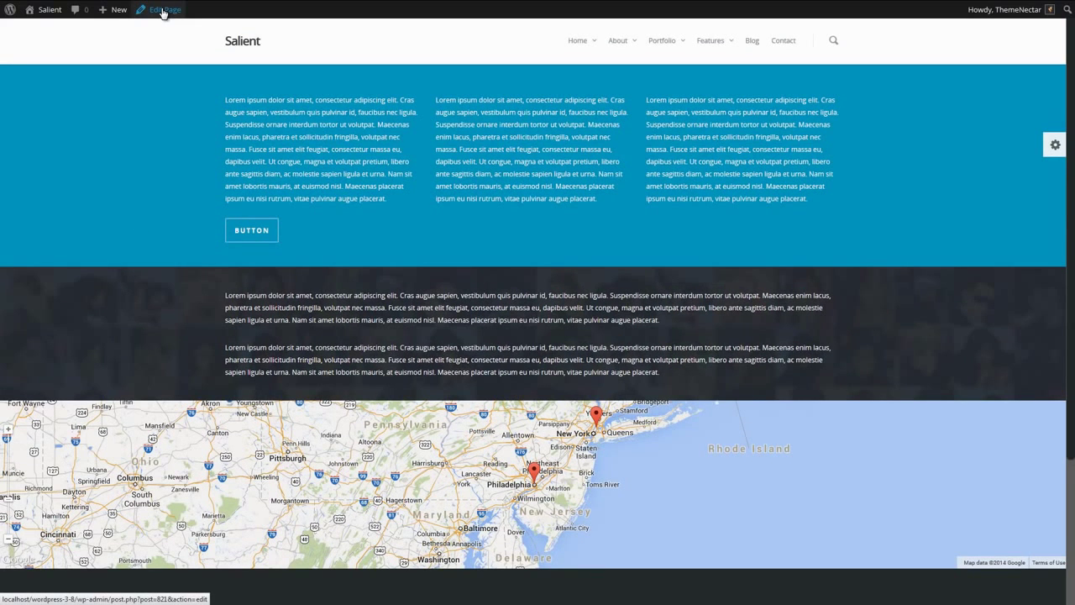
Return to editing the page, add a new row directly below the first row and divide it into four equal columns.
click(163, 11)
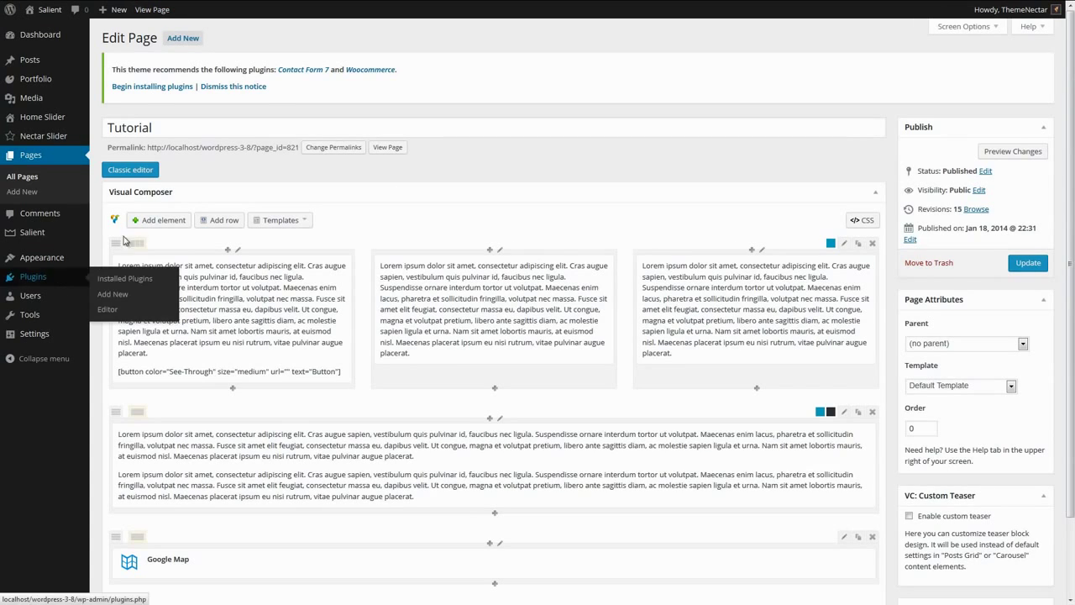
click(211, 227)
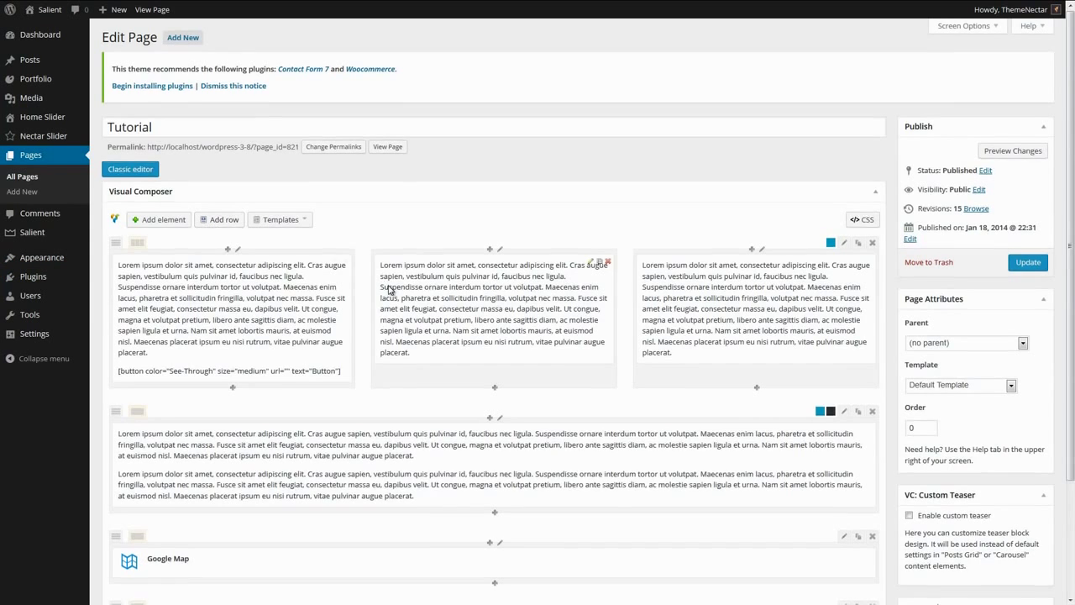
scroll(389, 290, down, 2)
drag(115, 472, 136, 342)
mouse_move(137, 334)
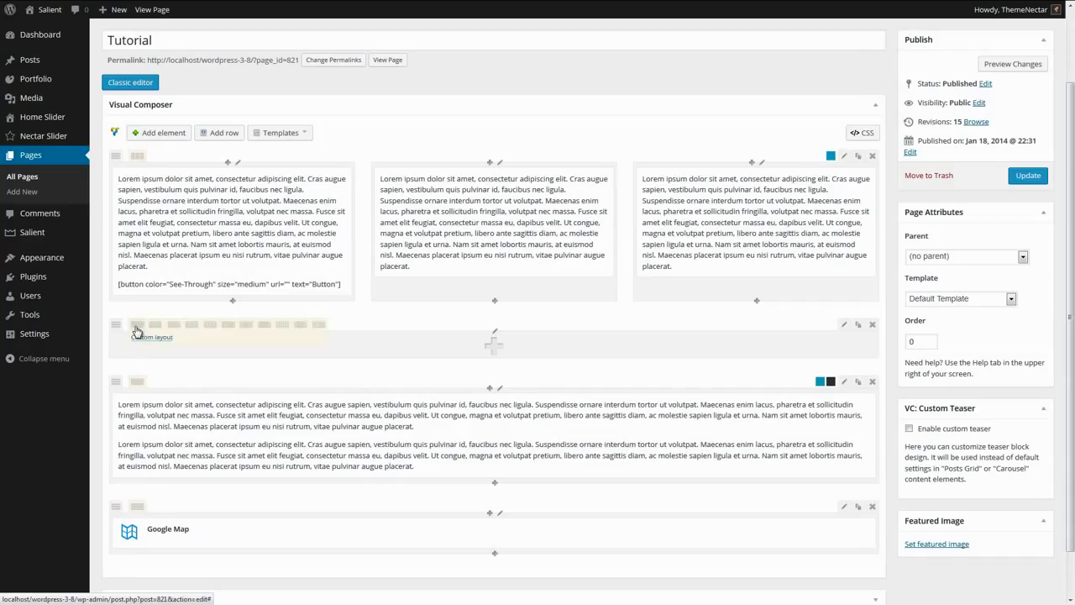
click(210, 331)
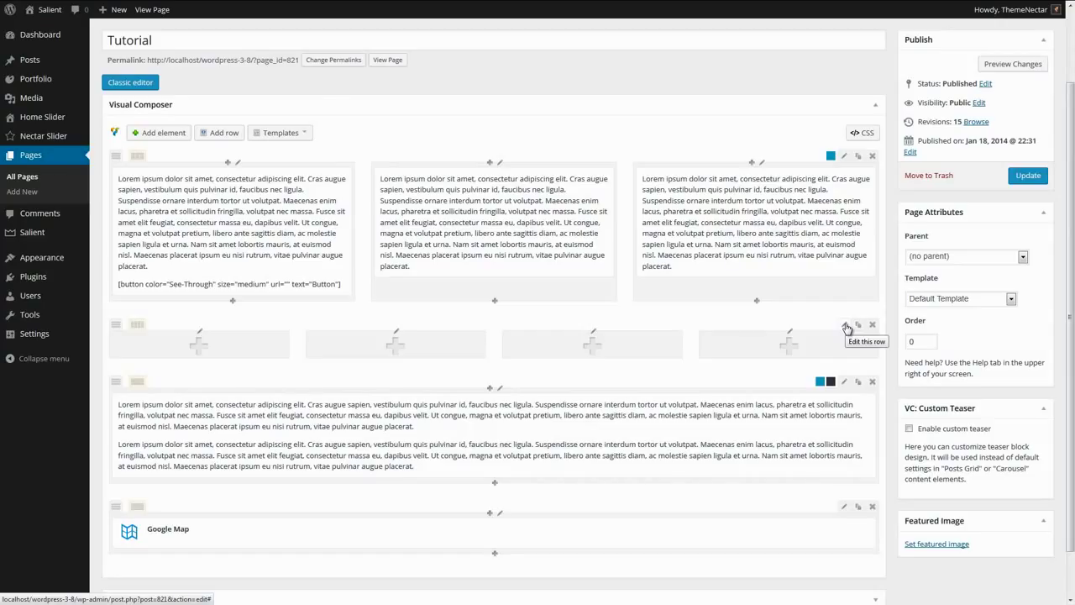
Set the four-column row's type to Full Width Background and enable its video background.
click(845, 324)
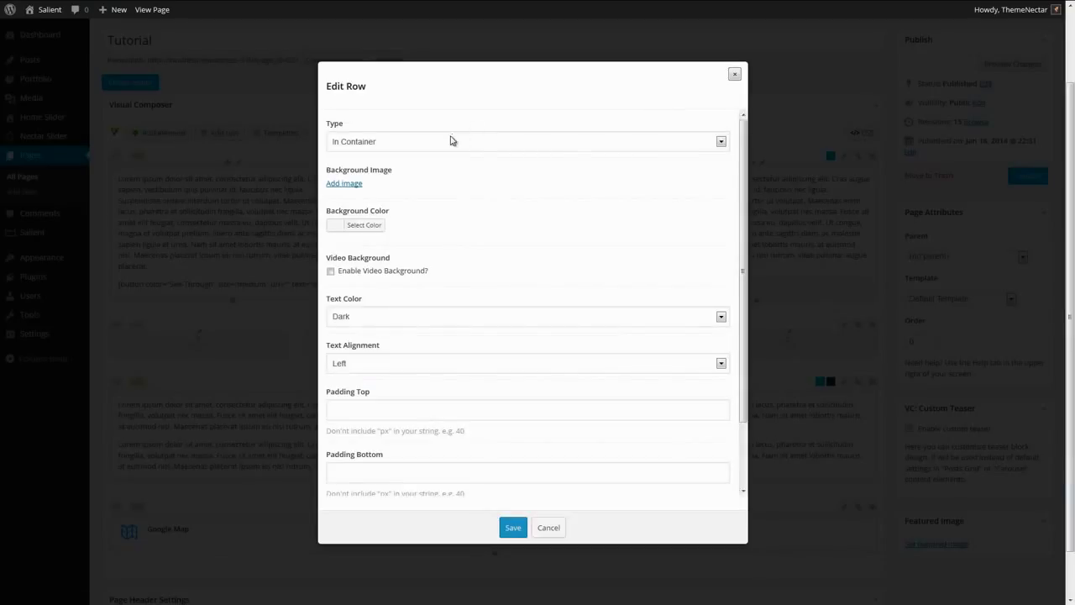
click(450, 141)
click(438, 167)
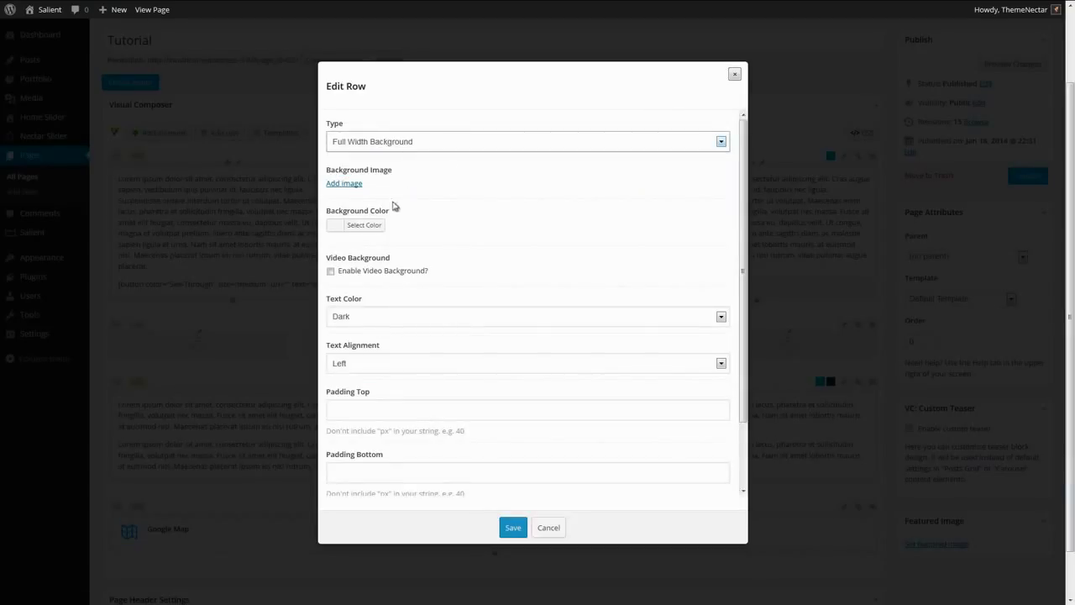
click(331, 271)
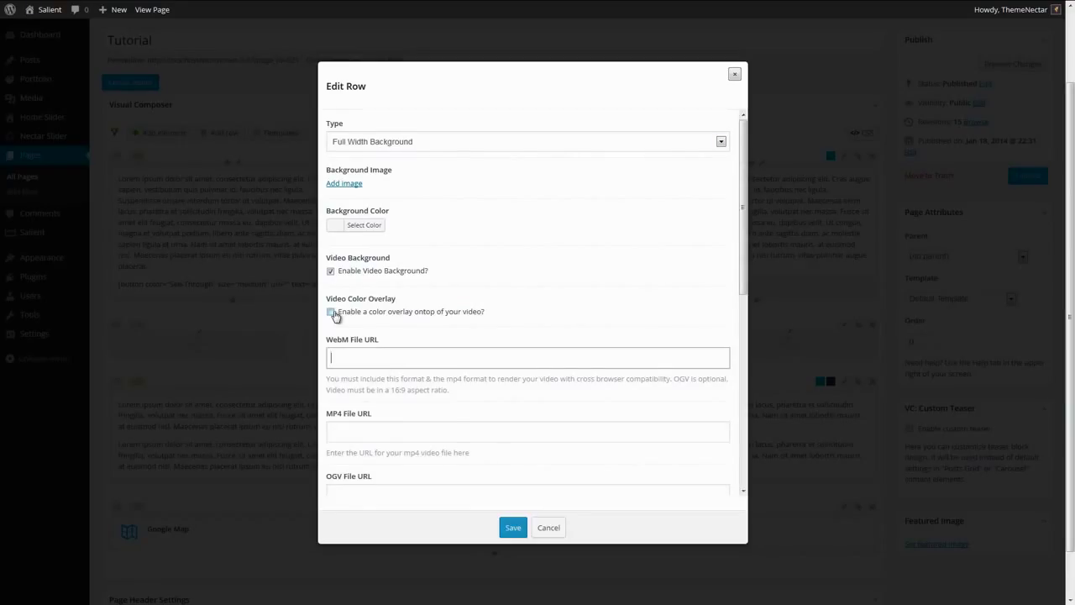
click(331, 312)
click(338, 353)
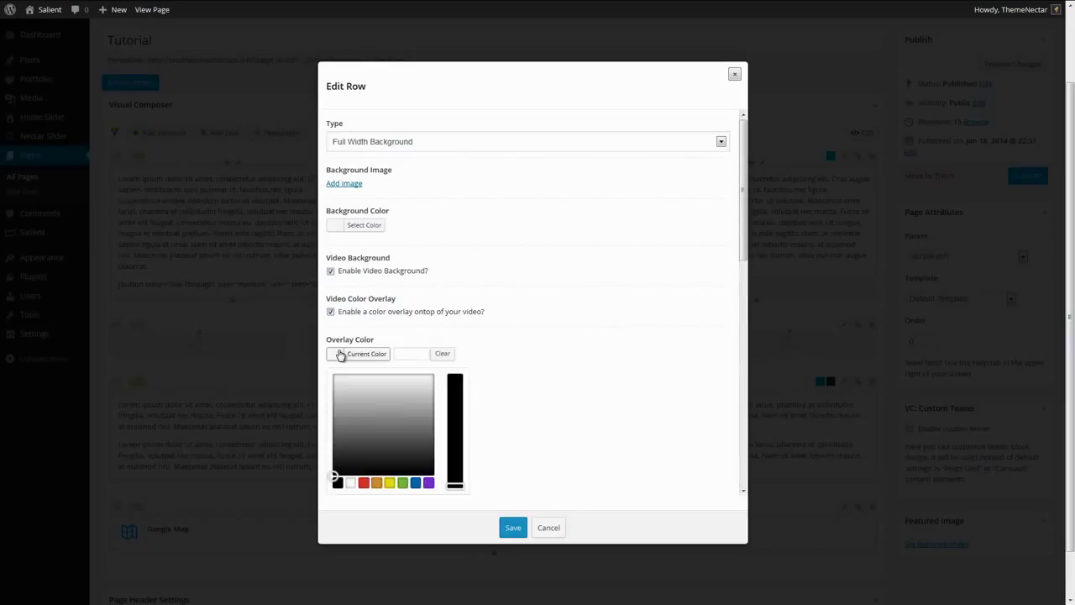
drag(384, 439, 353, 385)
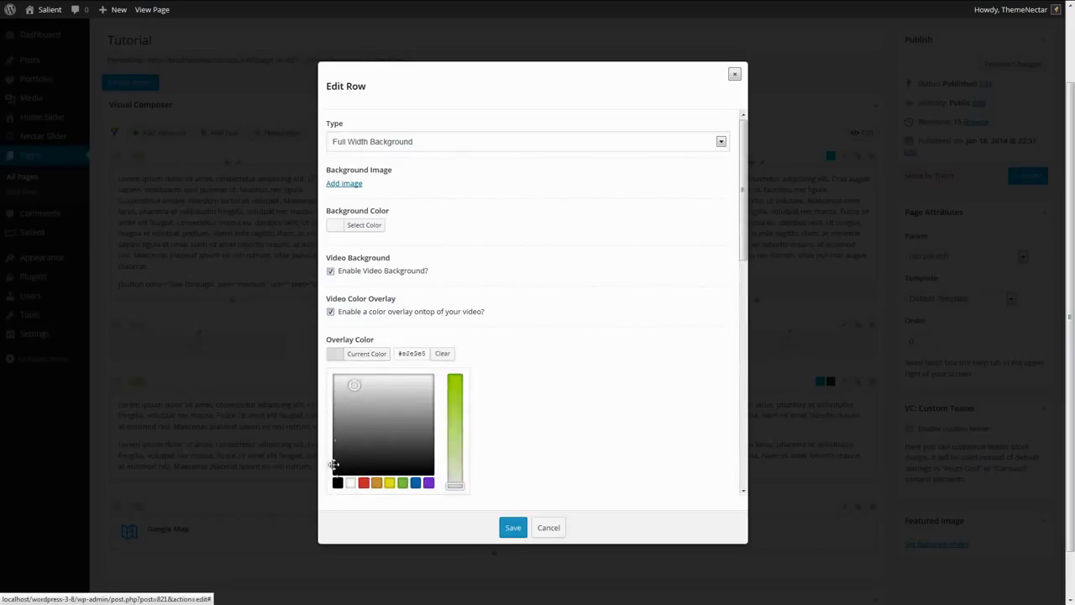
click(336, 483)
scroll(334, 464, down, 1)
click(516, 341)
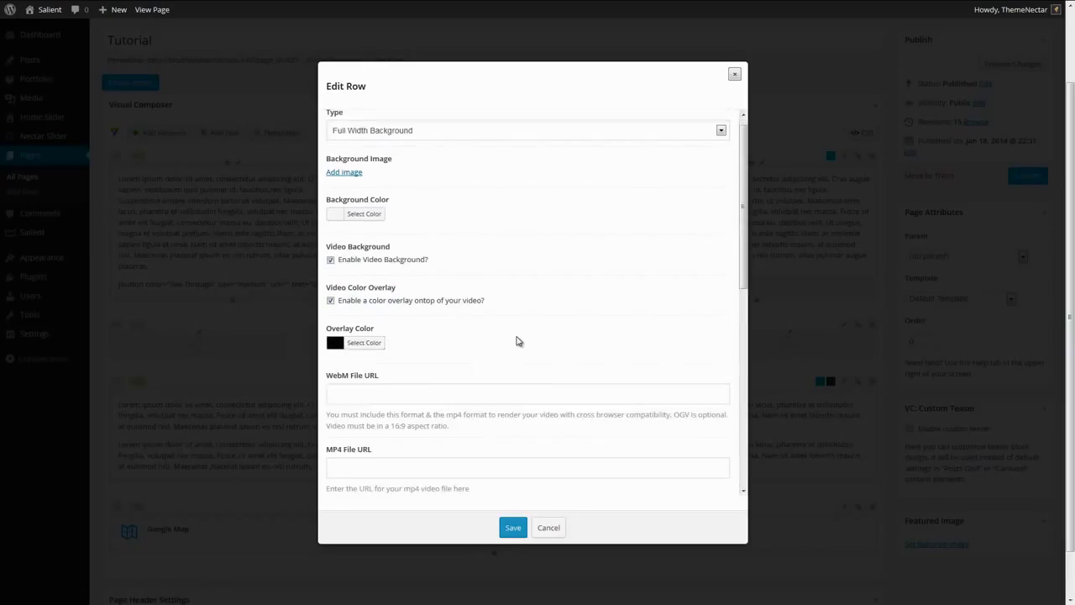
click(431, 392)
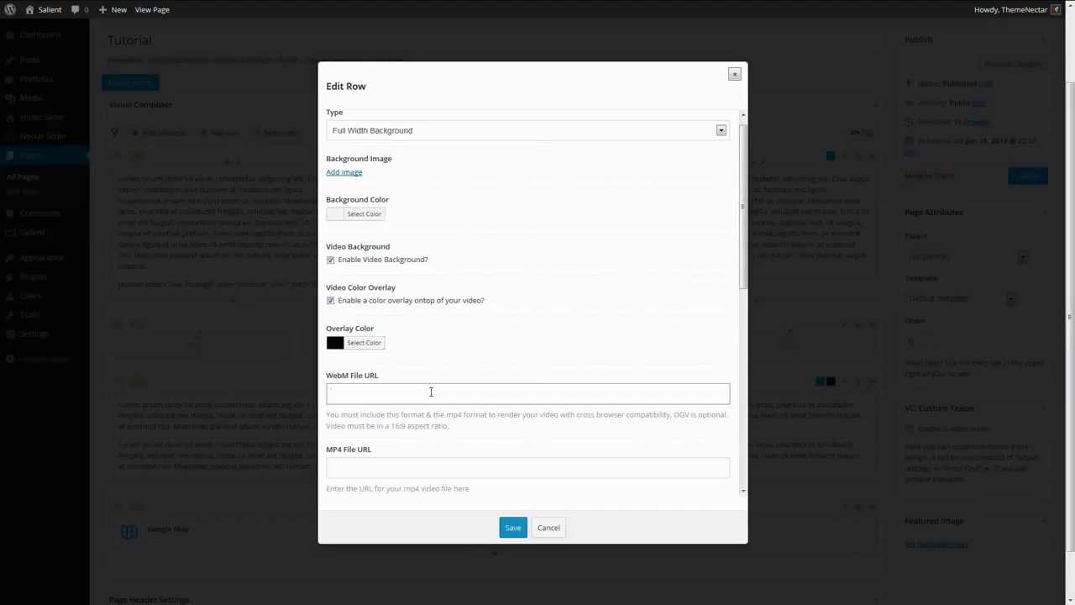
text(http://themenectar.com/demo/salient/wp-content/uploads/2013/09/city.webm)
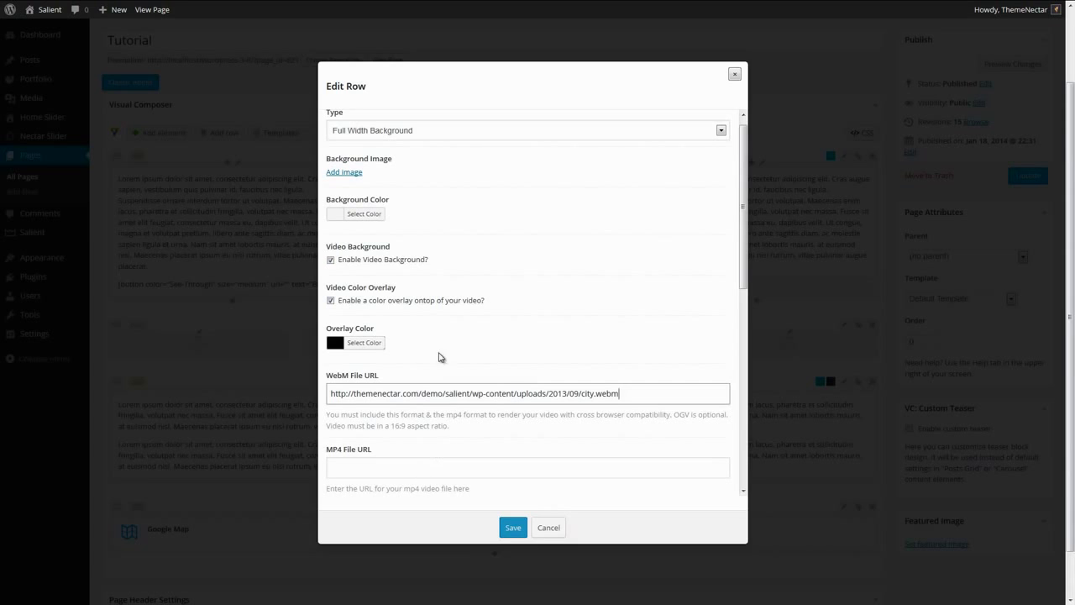
Set the four-column row's top and bottom padding to 40 and save the row settings.
middle_click(605, 310)
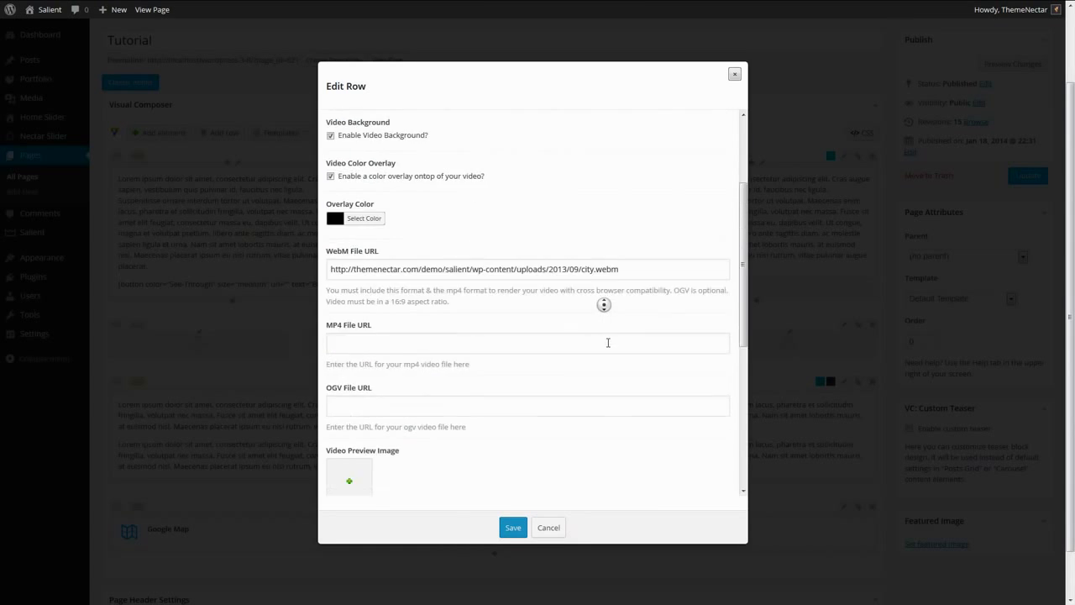
scroll(465, 370, down, 1)
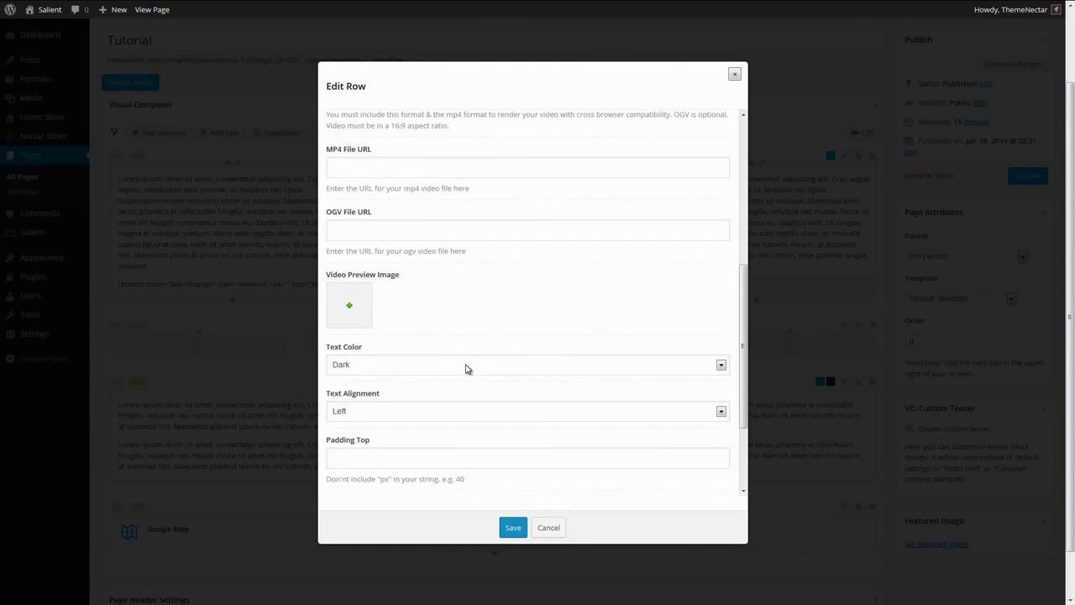
scroll(429, 399, down, 1)
click(385, 424)
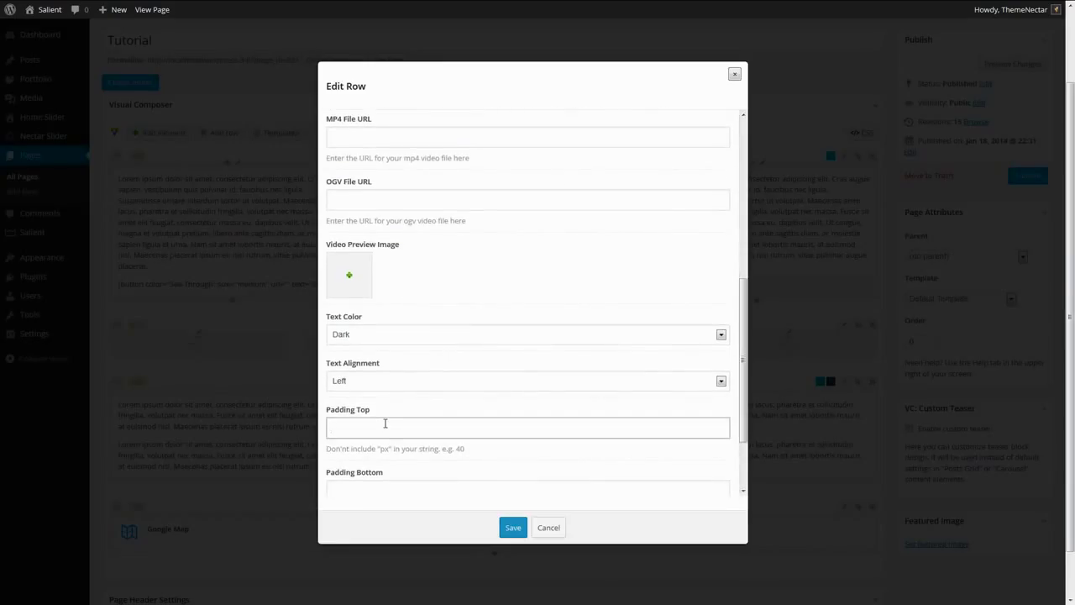
text(40)
click(366, 488)
text(40)
scroll(516, 436, down, 1)
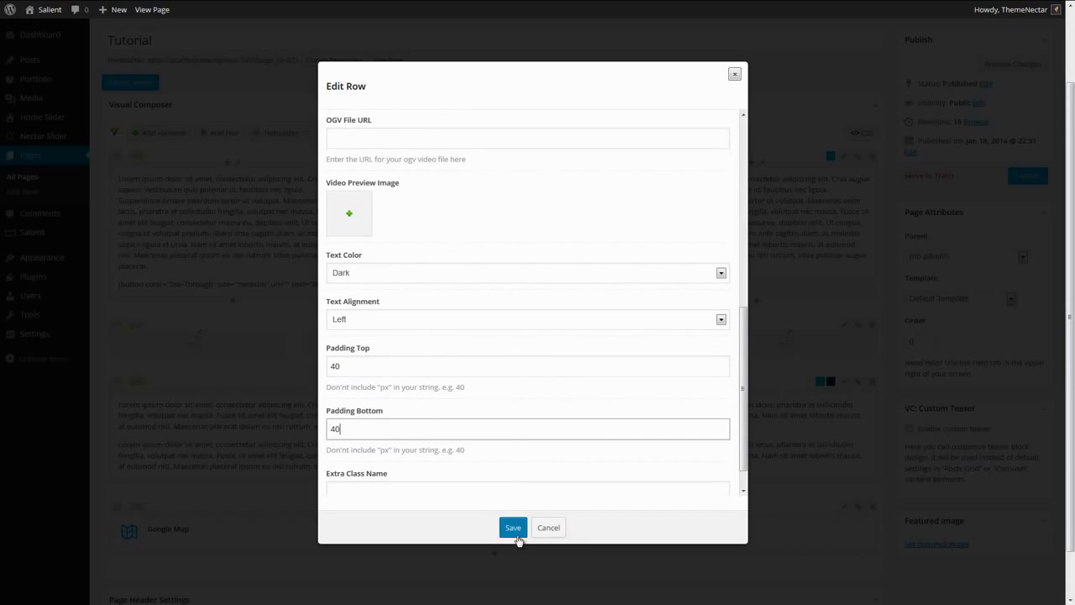
click(511, 527)
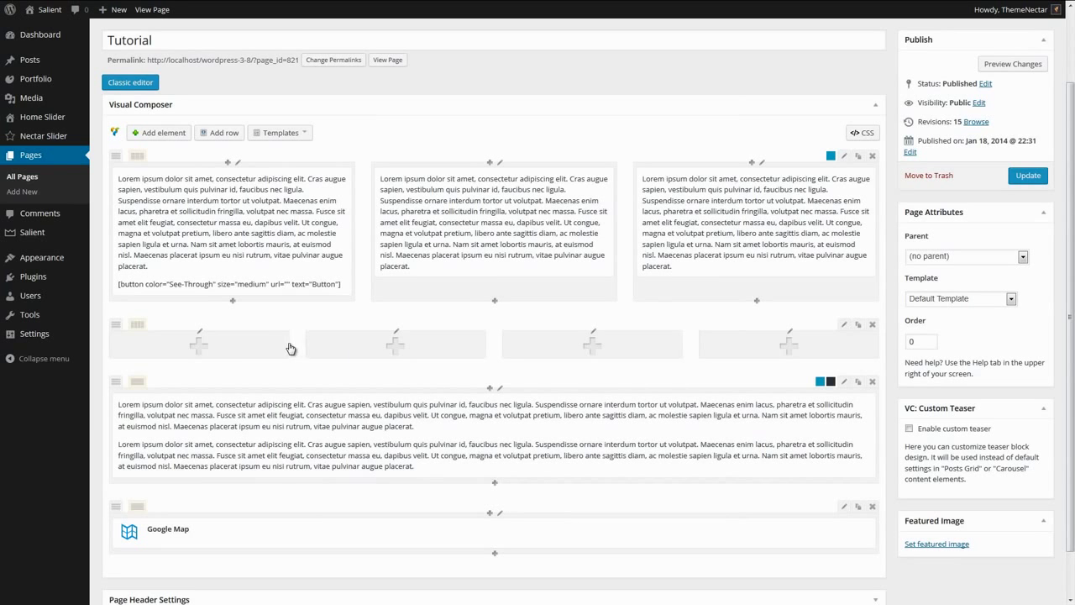
Add a pie chart titled "Finished Something" to the row's first column with value 80, units % and color Extra-Color-2.
click(257, 351)
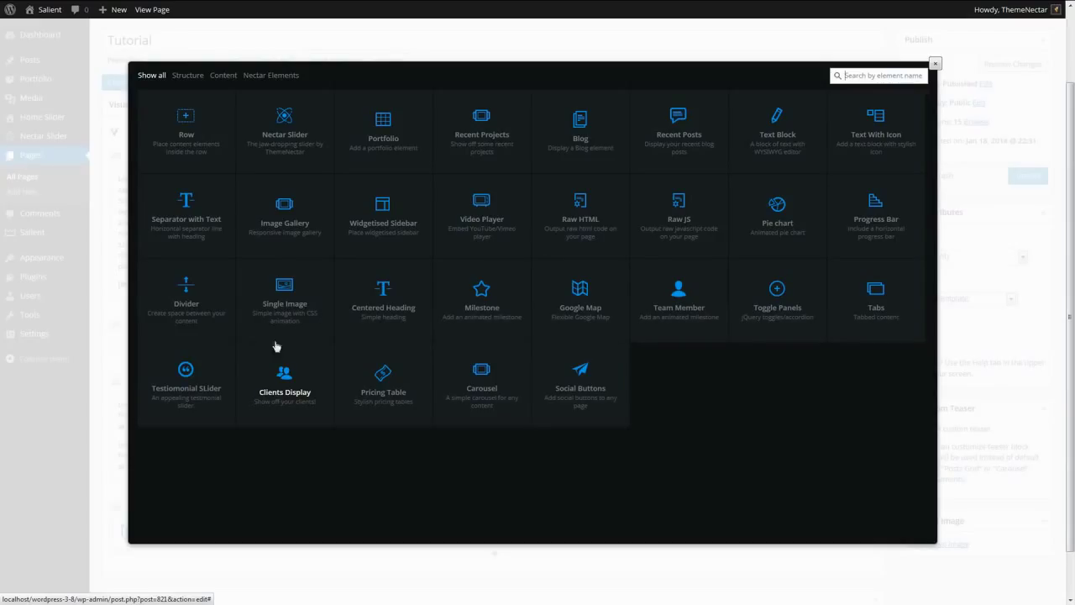
click(752, 216)
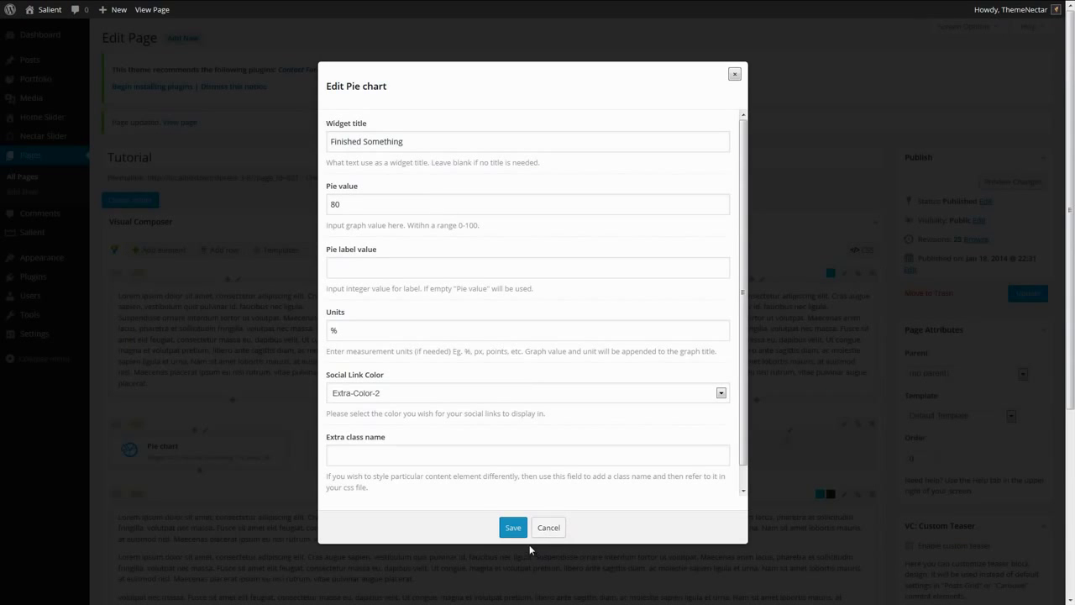
click(513, 528)
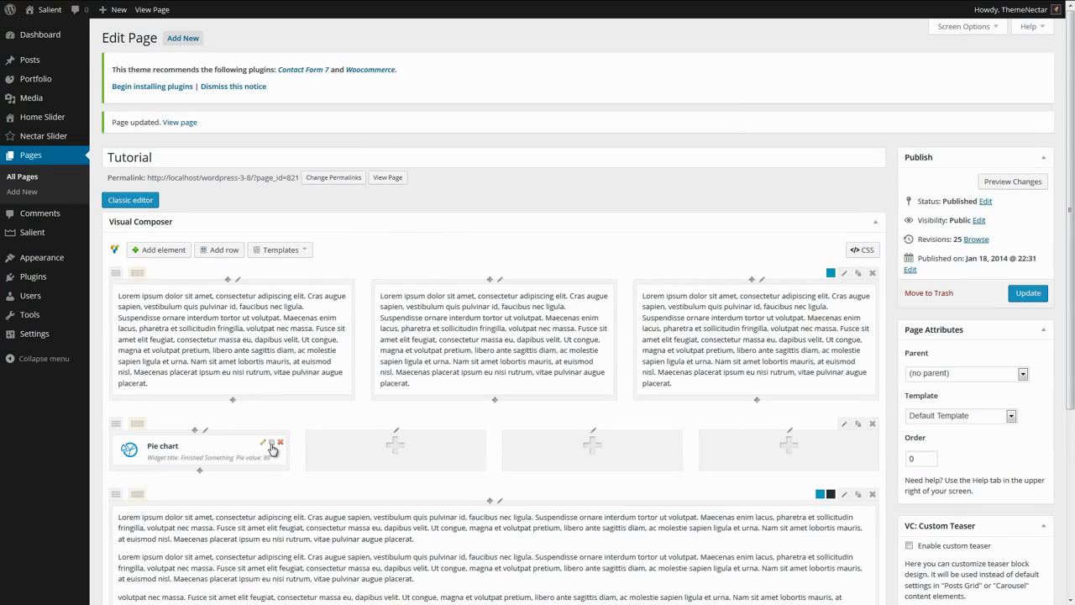
Duplicate the pie chart three times, move one copy into each of the row's empty columns and update the page.
click(271, 443)
click(271, 449)
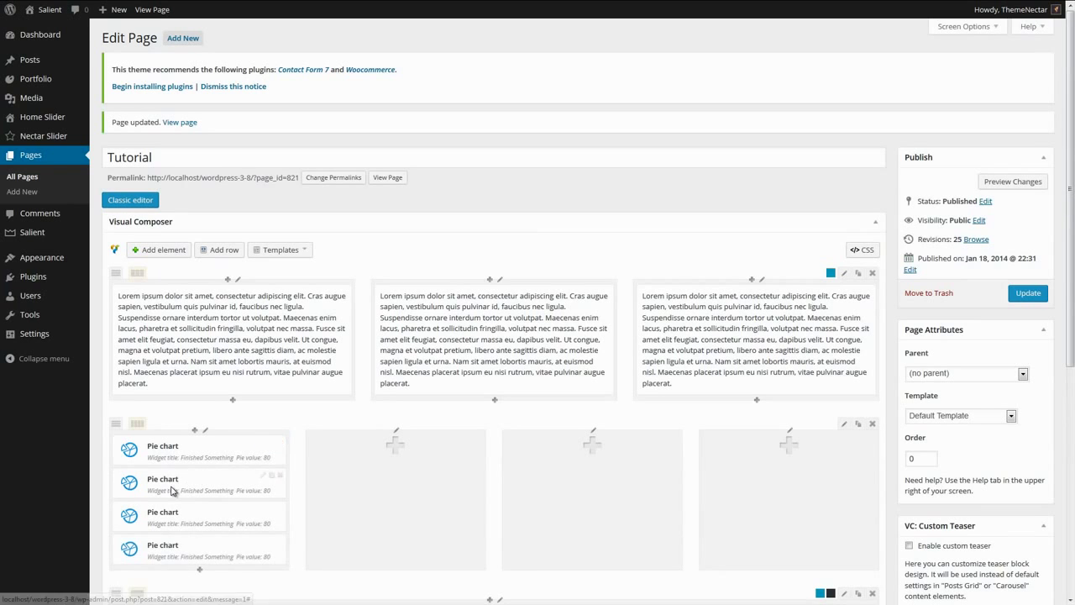
drag(173, 493, 385, 471)
drag(214, 484, 538, 458)
drag(426, 491, 756, 463)
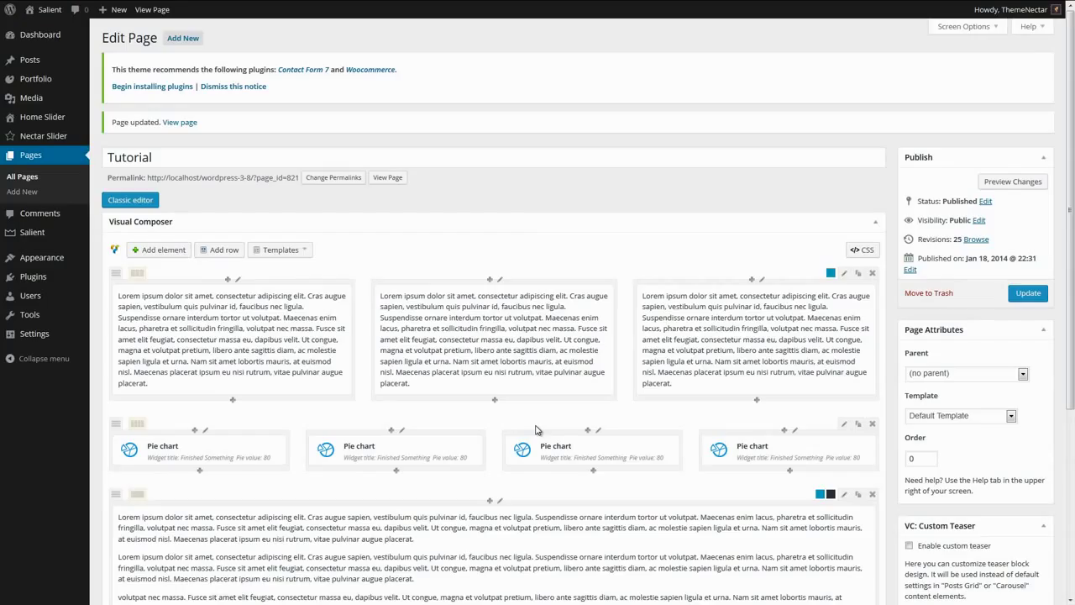
click(1028, 296)
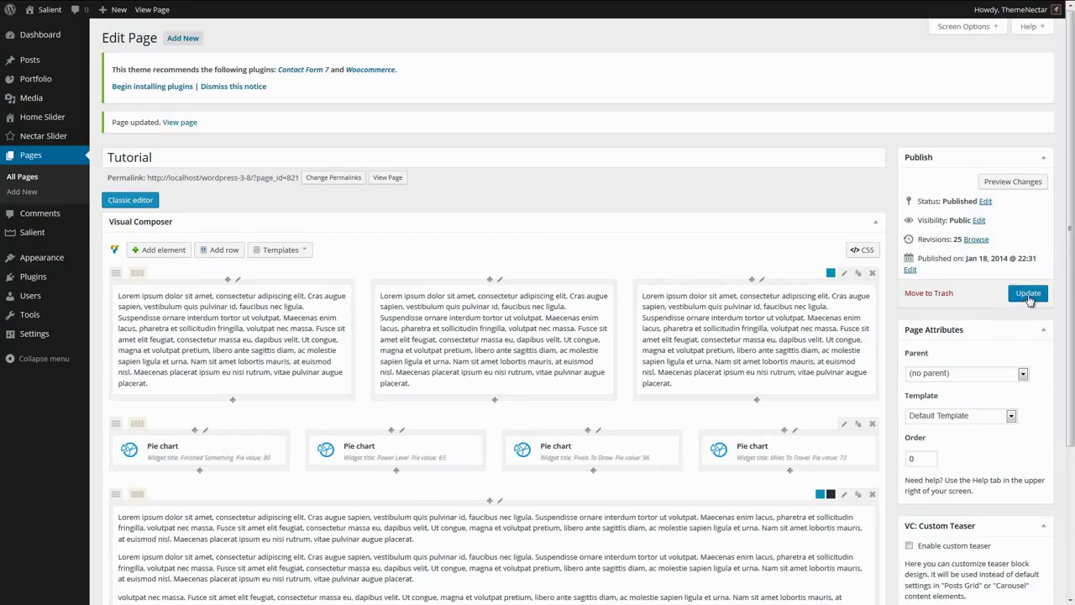